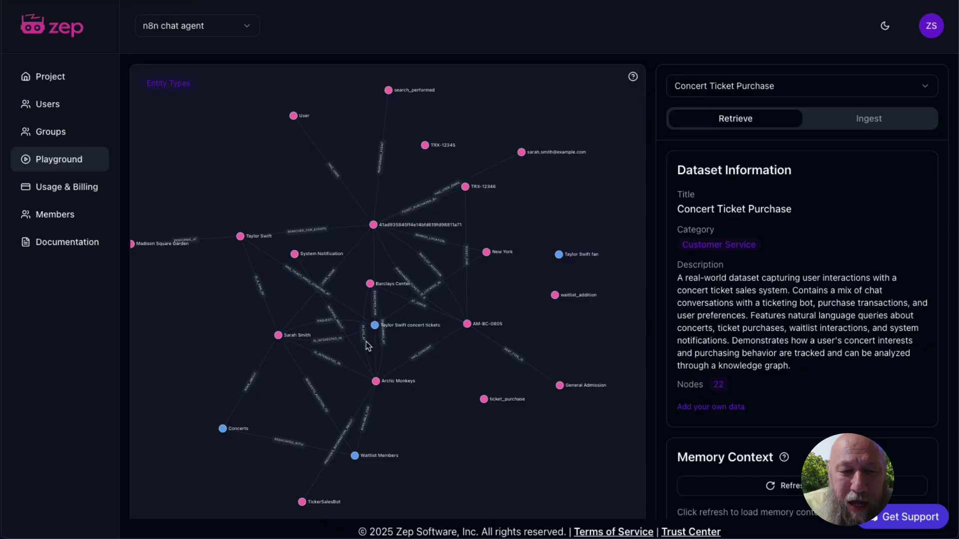
Examine the entities and relationships in the Concert Ticket Purchase knowledge graph
scroll(433, 302, up, 5)
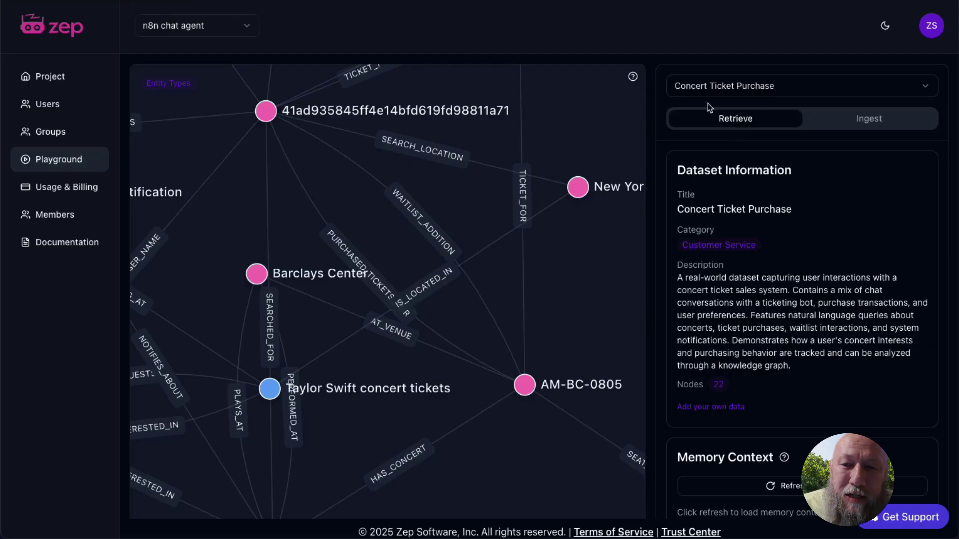
scroll(401, 374, down, 5)
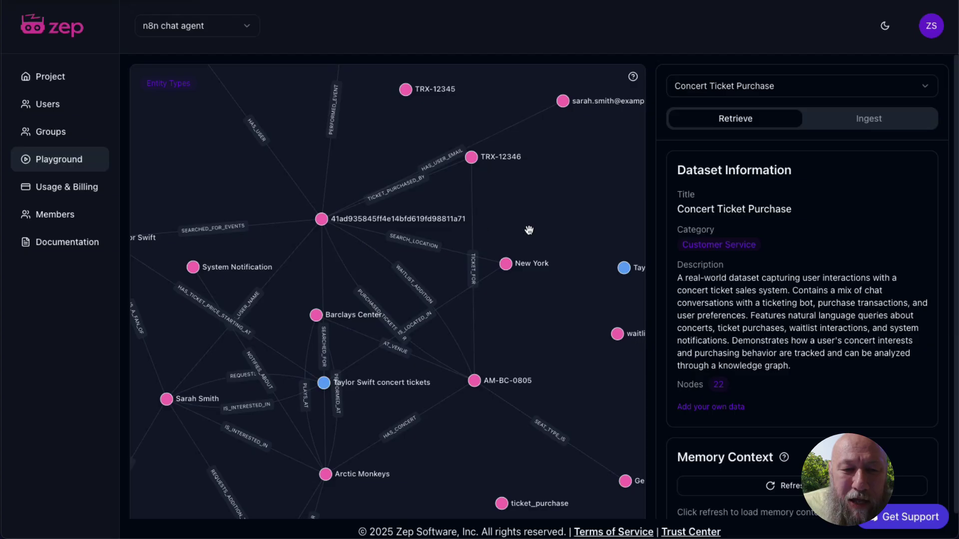
drag(409, 248, 601, 212)
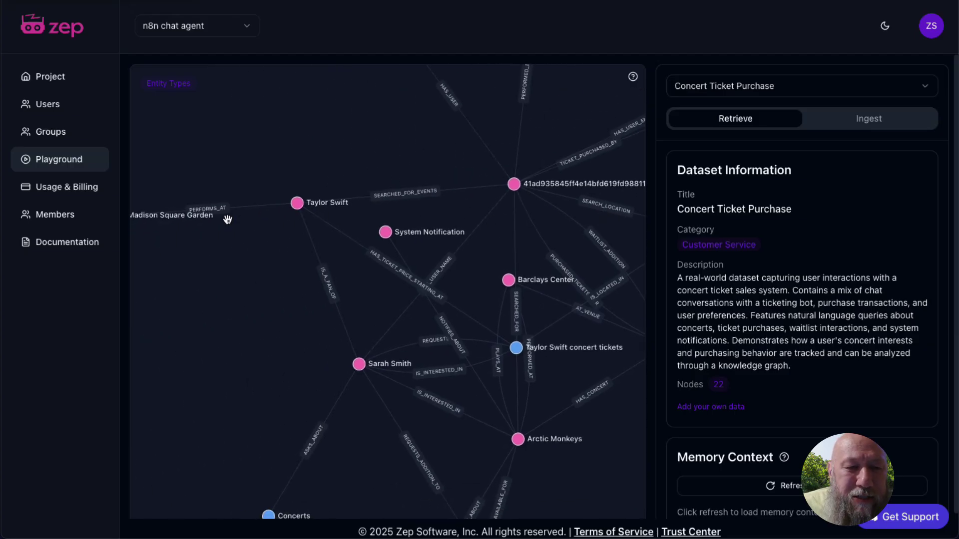
drag(481, 364, 364, 235)
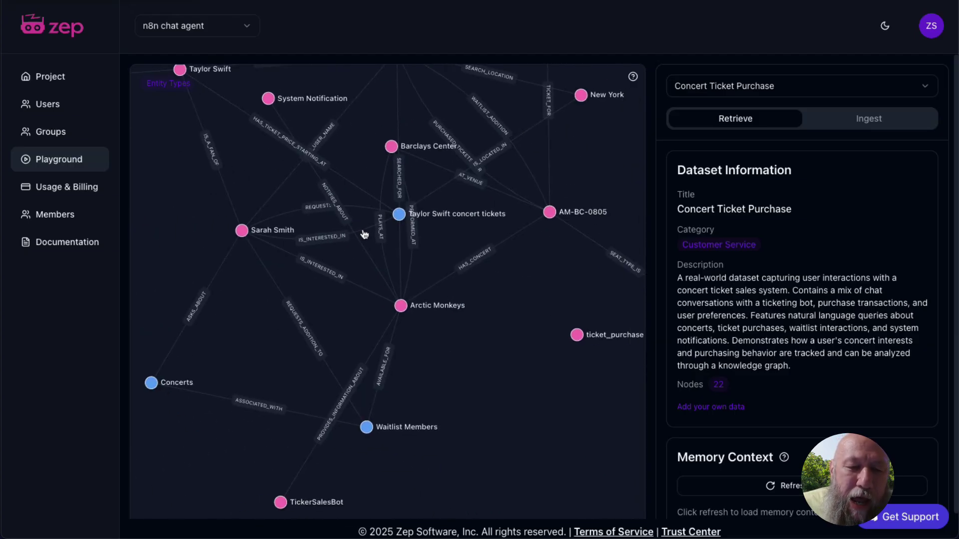
drag(479, 265, 429, 364)
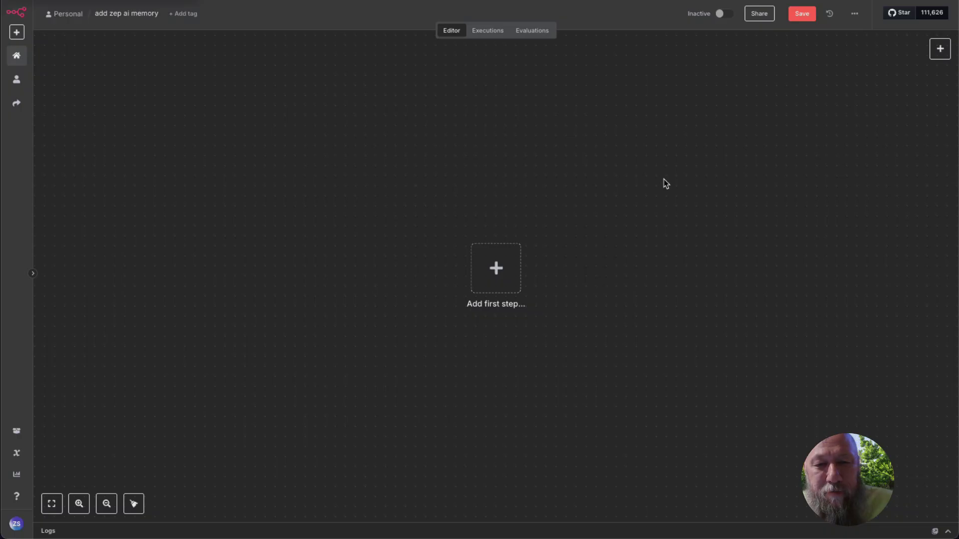
In n8n, add an AI Agent node as the first step of the empty add zep ai memory workflow and return to the canvas
click(496, 268)
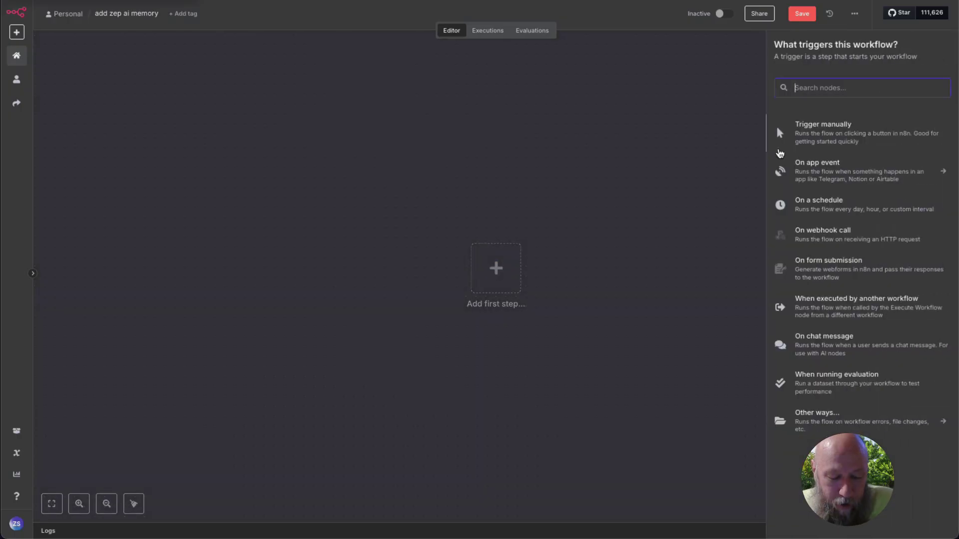
text(age)
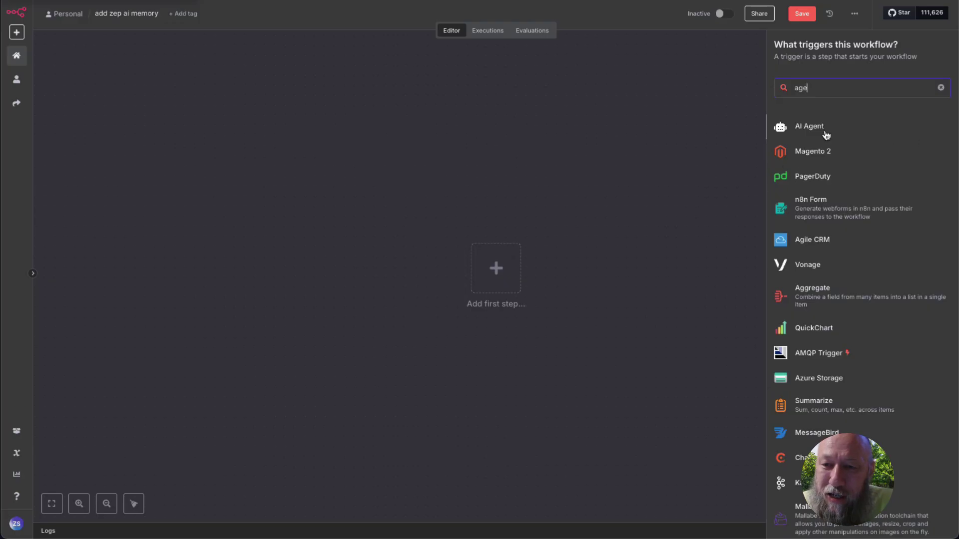
click(808, 127)
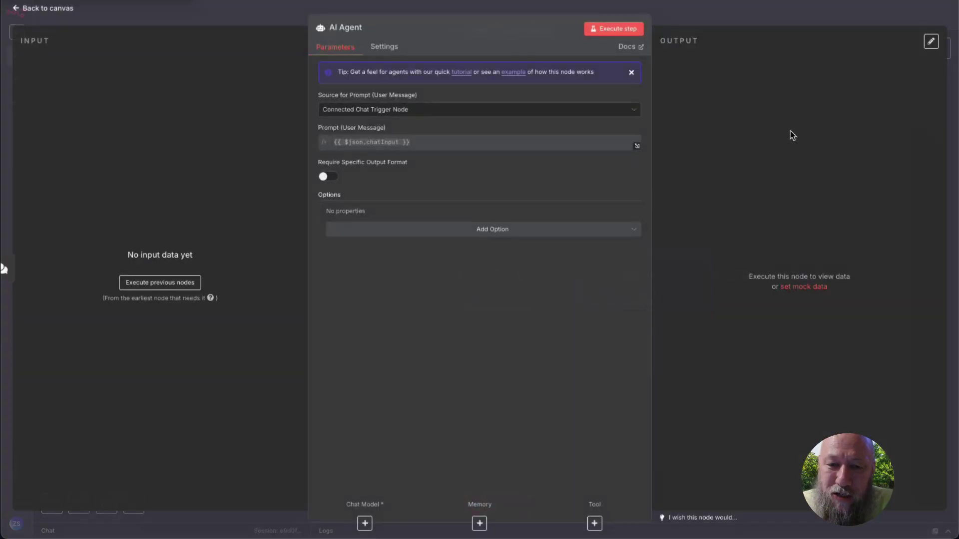
click(718, 13)
drag(637, 387, 460, 282)
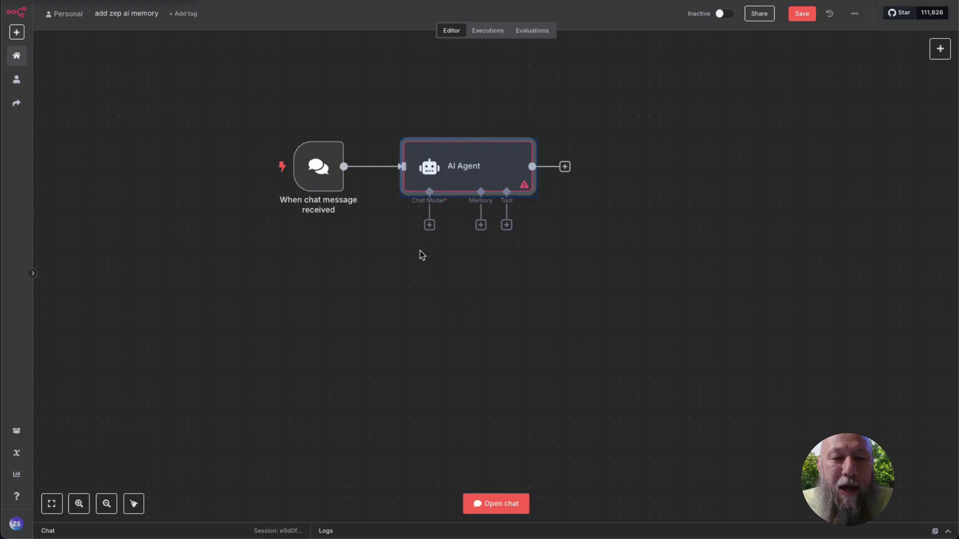
Attach an OpenAI Chat Model to the AI Agent, keeping the OpenAI BT account credential and the gpt-4.1-mini model
click(430, 224)
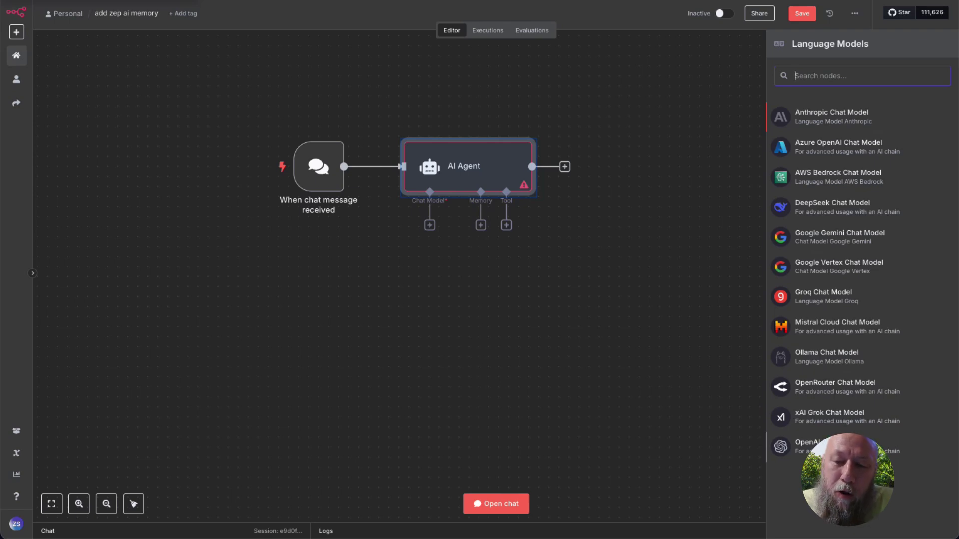
click(809, 445)
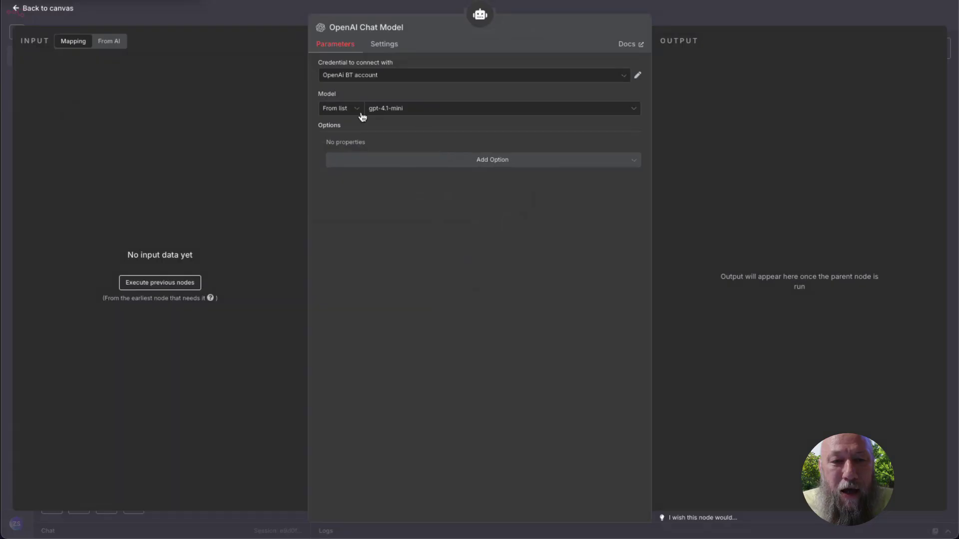
click(706, 19)
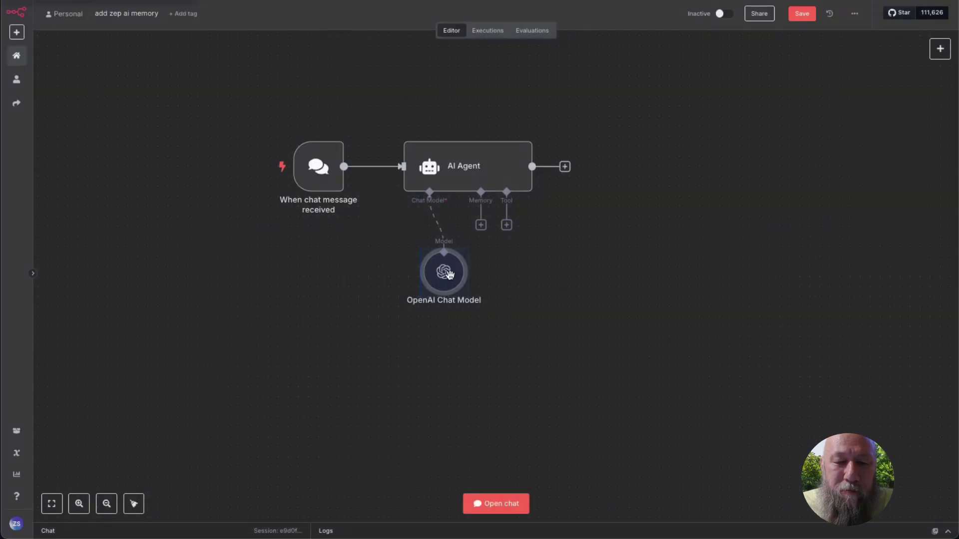
Attach Zep memory to the AI Agent and start a new Zep API credential with the Cloud option enabled
click(481, 226)
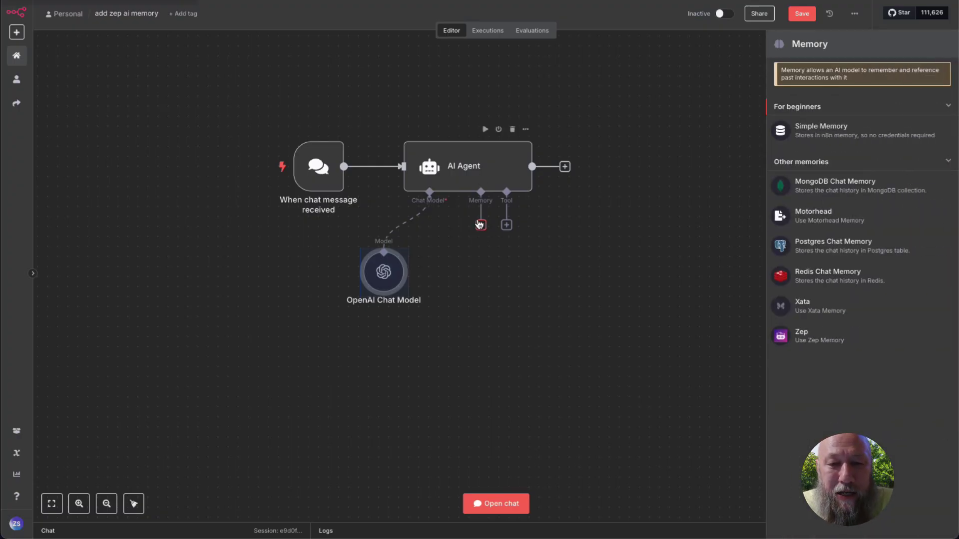
click(833, 342)
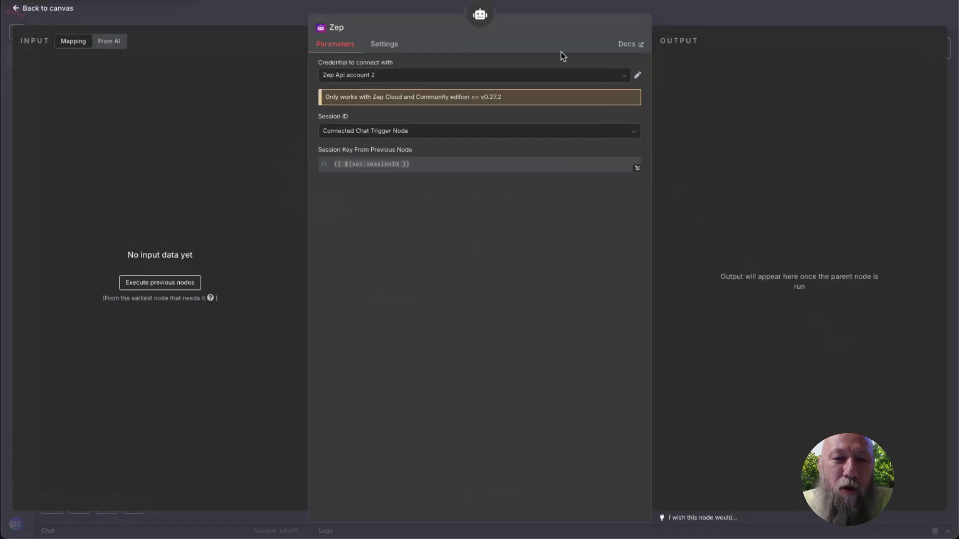
click(604, 80)
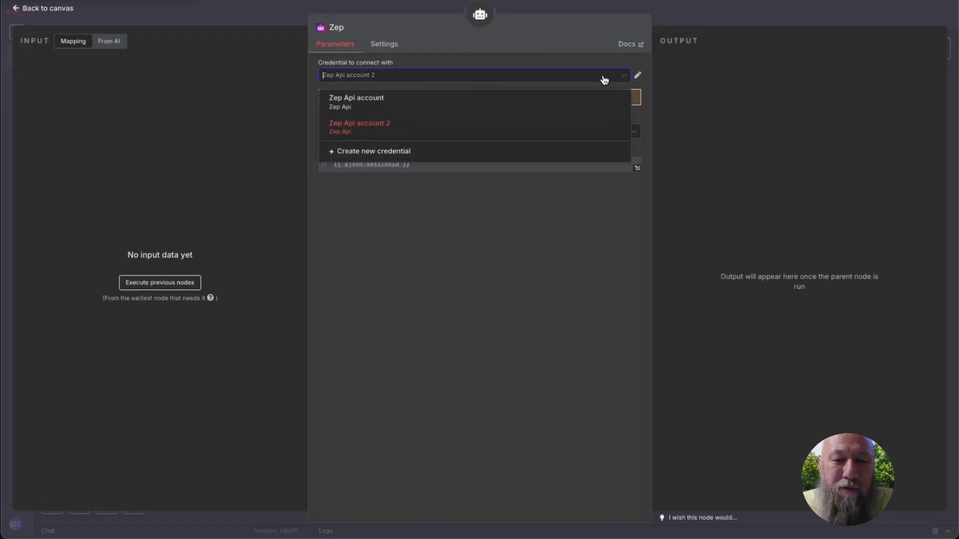
click(383, 152)
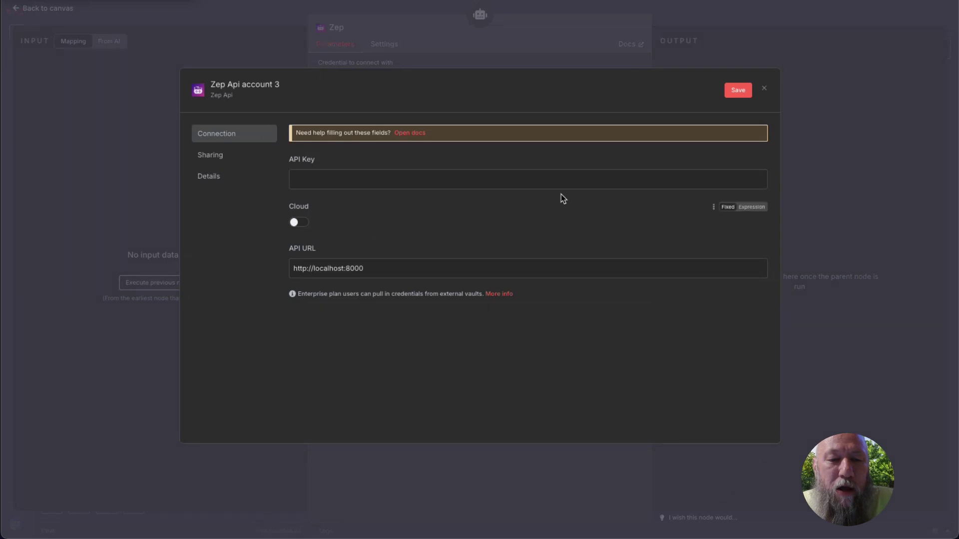
click(301, 222)
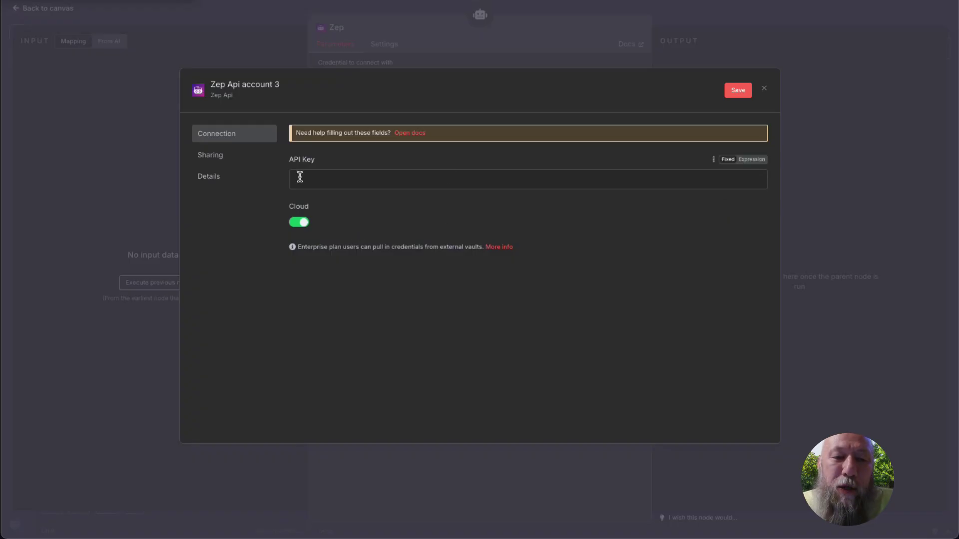
Open the credential's help documentation, follow its Zep server link and log in to the Zep dashboard
click(407, 136)
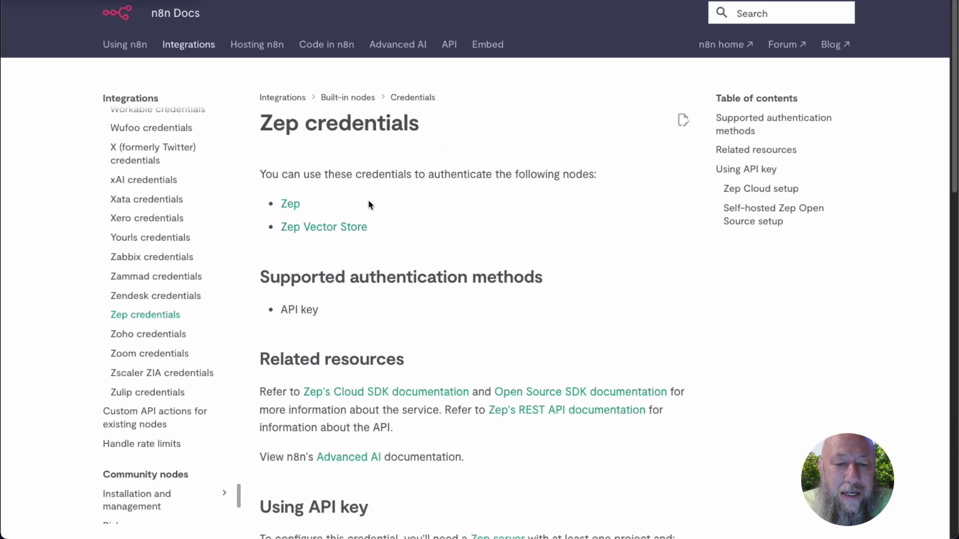
scroll(369, 202, down, 5)
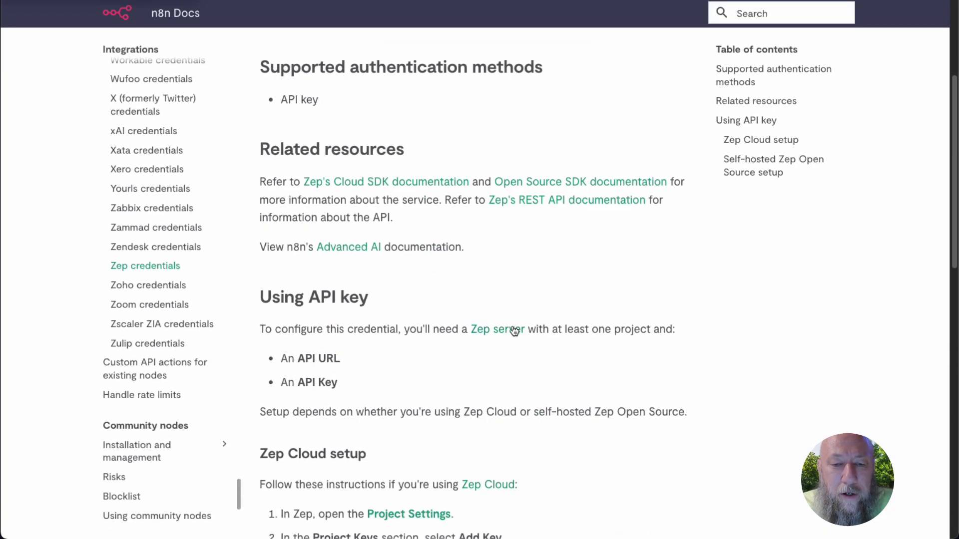
click(508, 331)
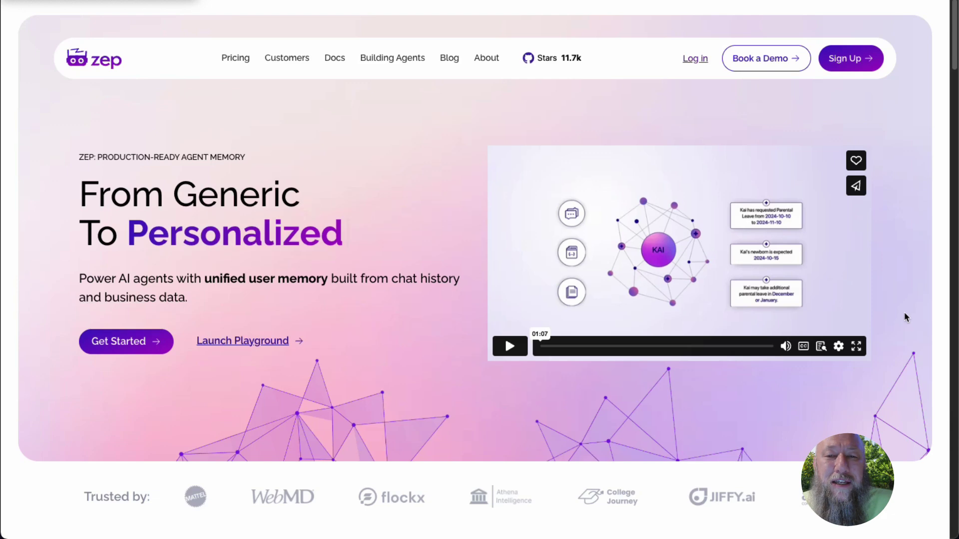
click(697, 60)
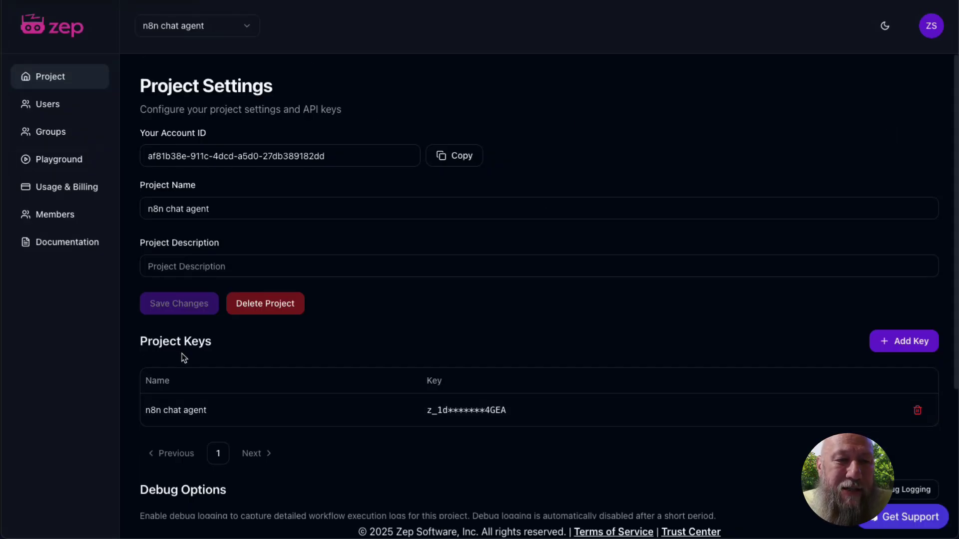
Create a new Zep project named "n8n zep demo chat" without a description
click(248, 29)
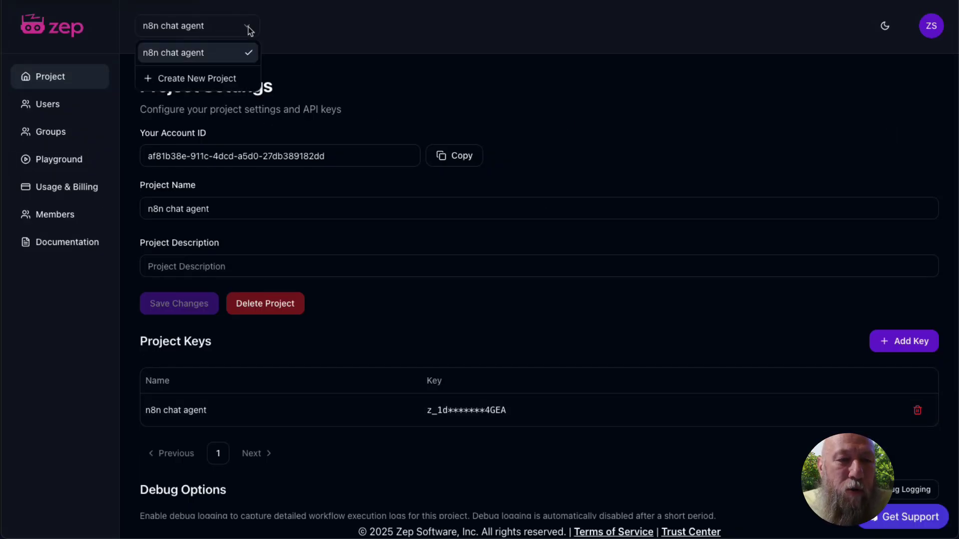
click(194, 79)
click(371, 78)
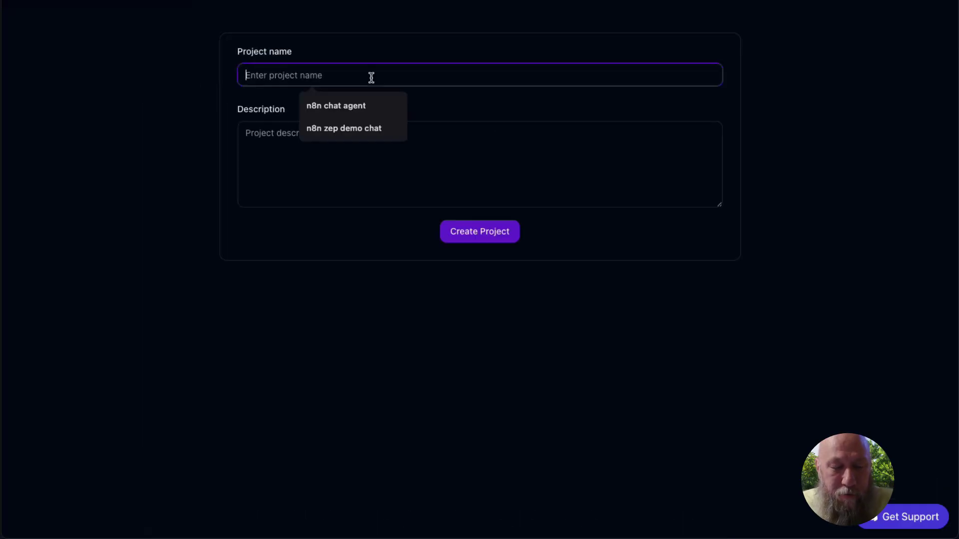
click(357, 128)
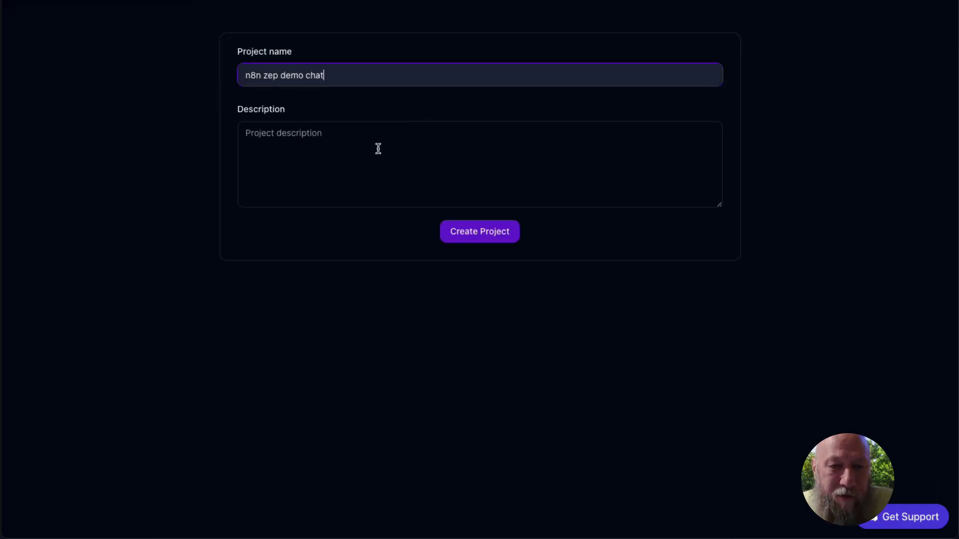
click(464, 236)
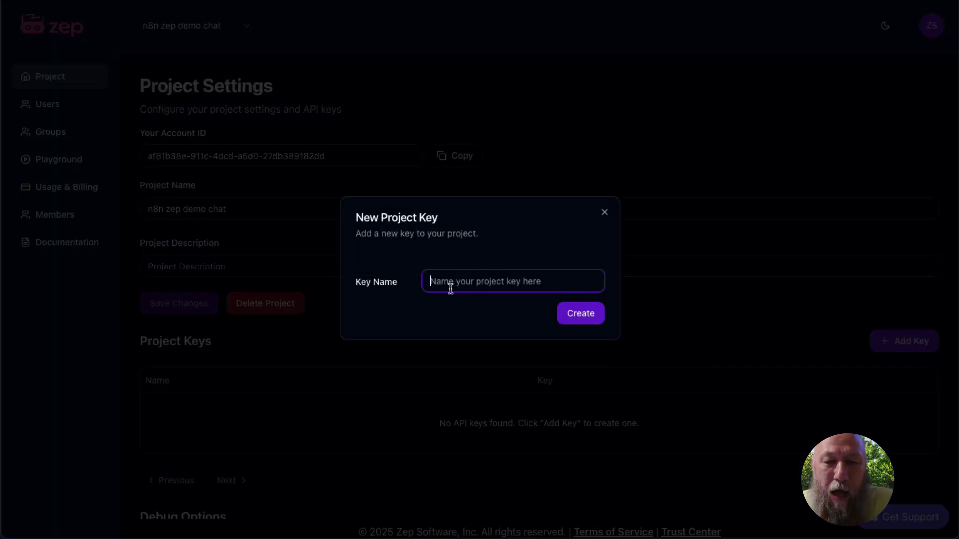
Create a project key named "n8n zep demo chat", copy the key and close its dialog
click(478, 288)
click(517, 334)
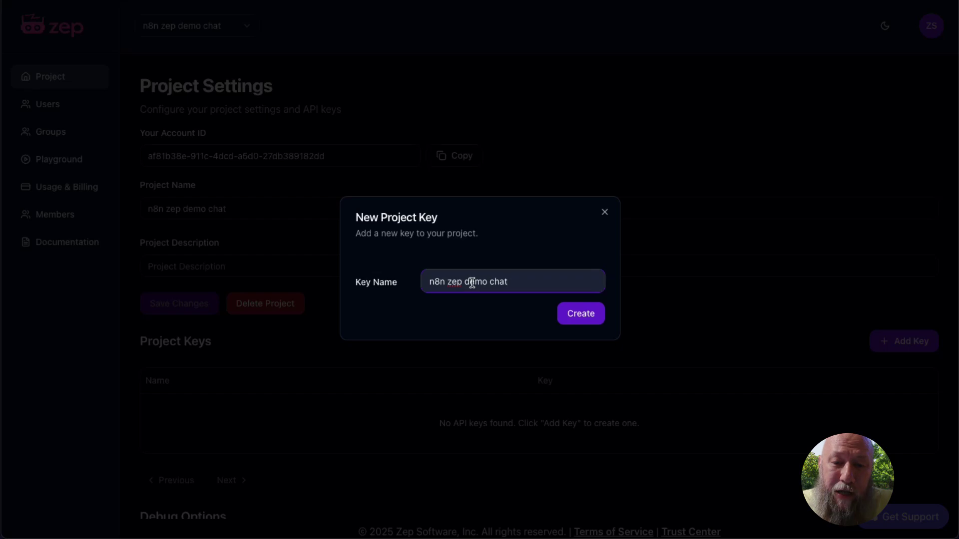
click(585, 322)
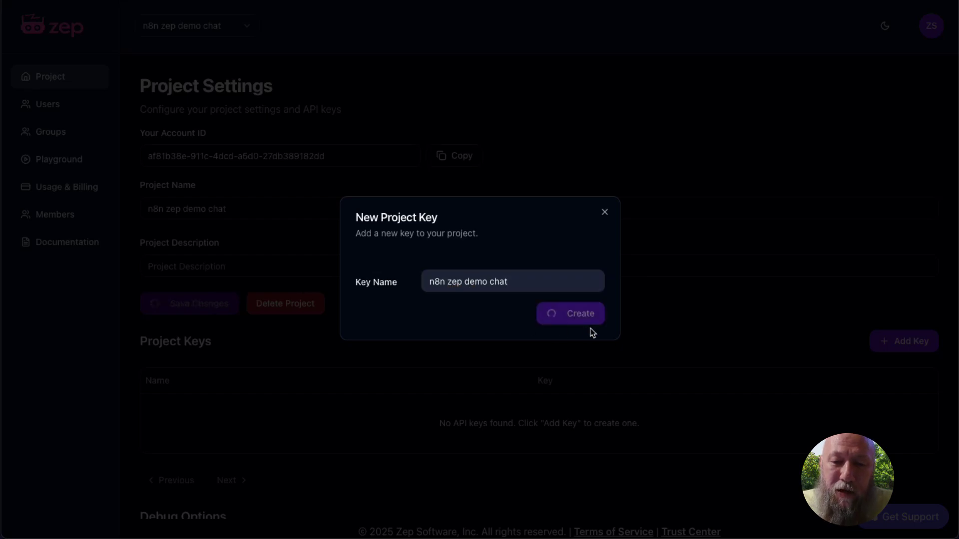
click(580, 320)
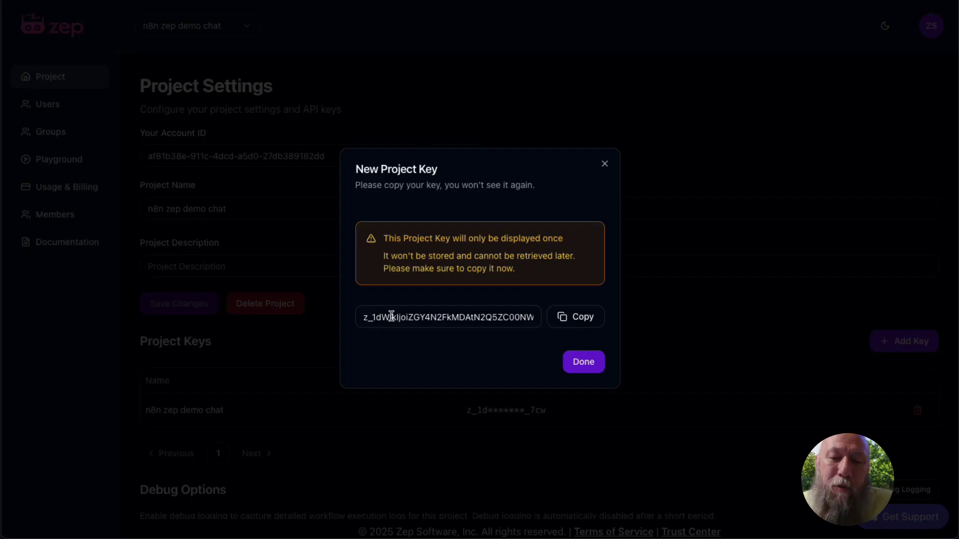
click(590, 365)
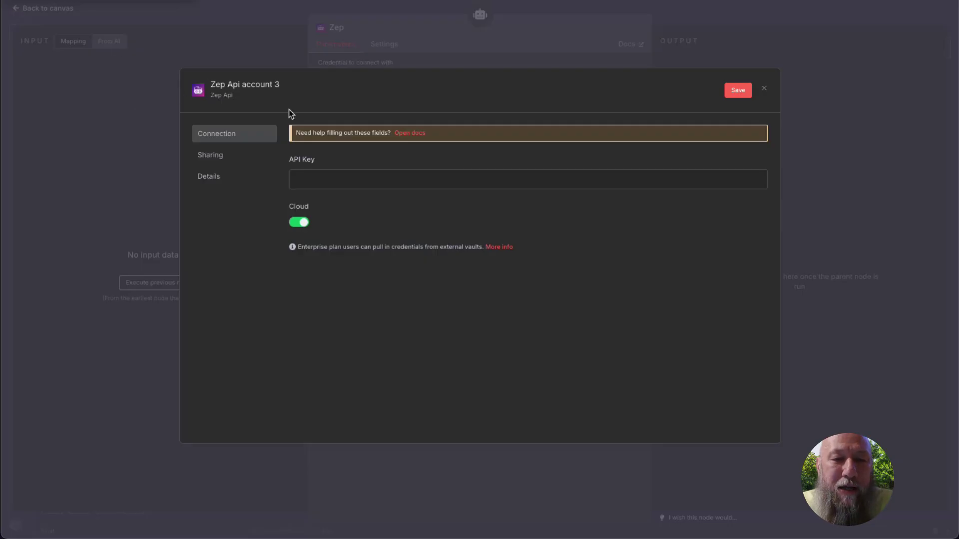
Back in n8n, paste the API key into the new Zep credential, save it and return to the workflow canvas
click(314, 175)
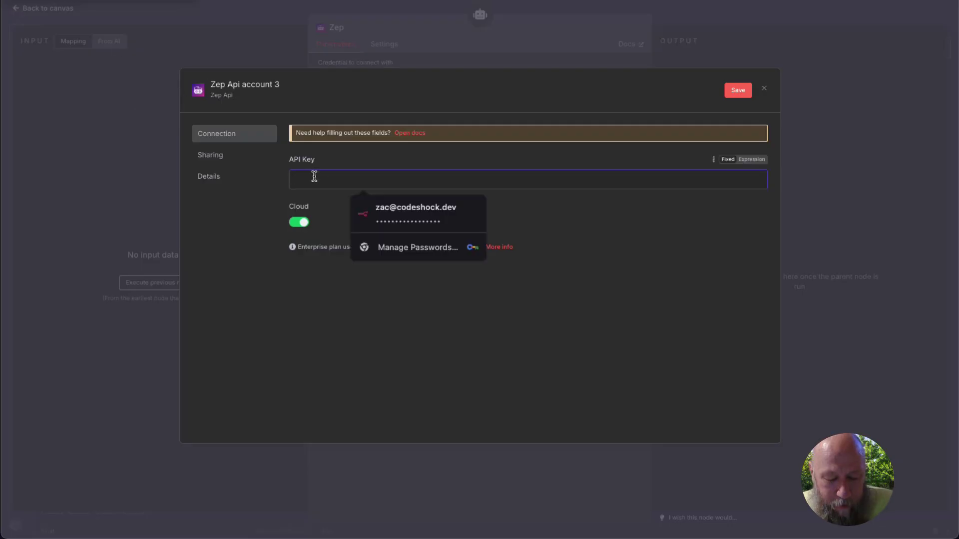
key(ctrl+v)
click(725, 92)
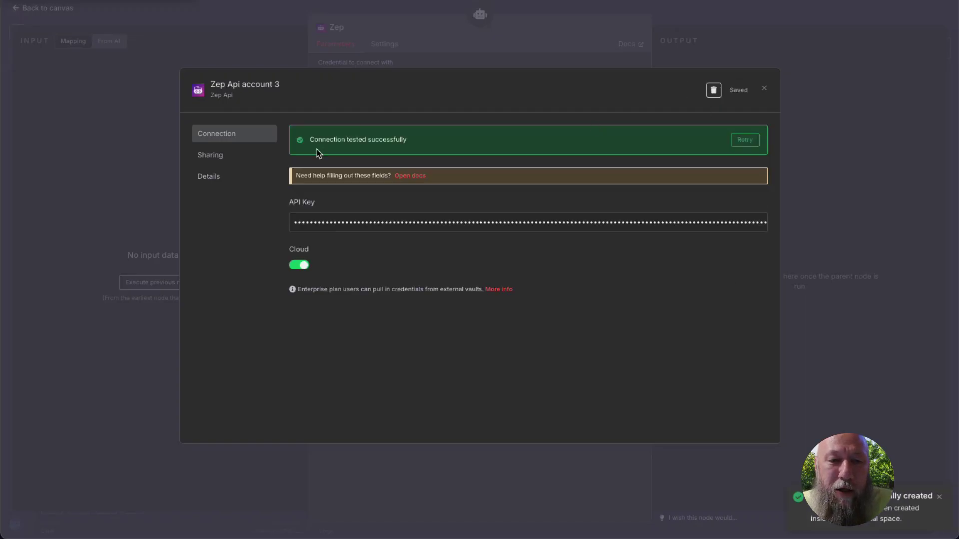
click(764, 89)
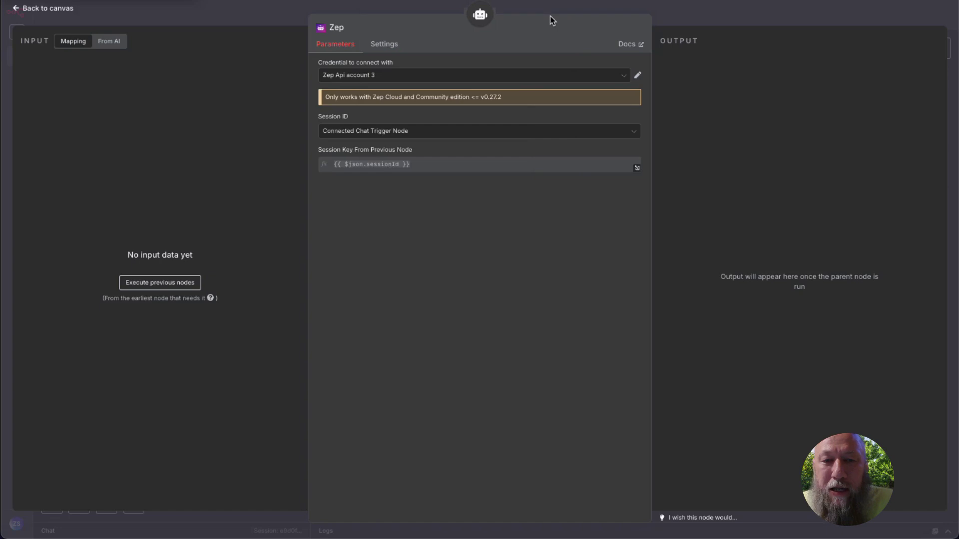
click(700, 17)
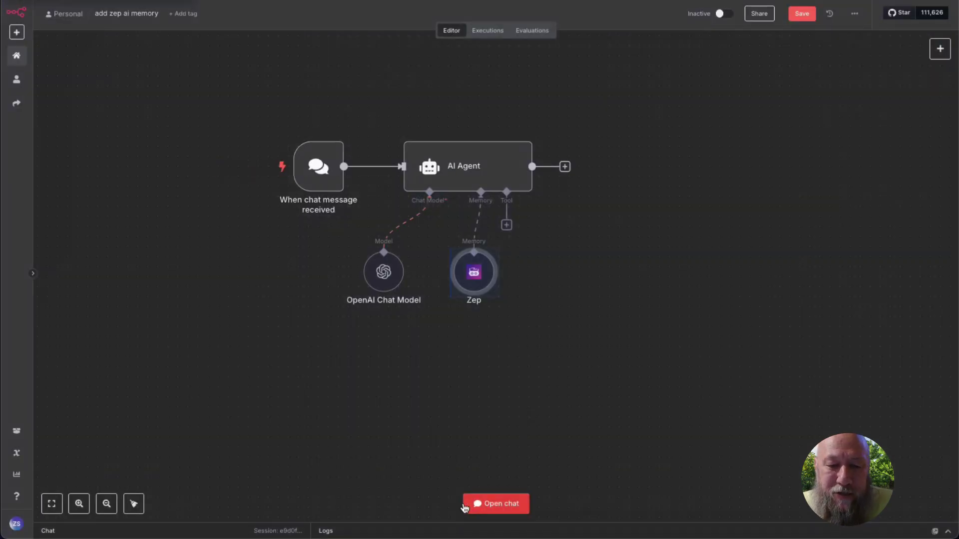
Open the workflow chat and send a message introducing the user by first name and saying "I like pasta"
click(499, 505)
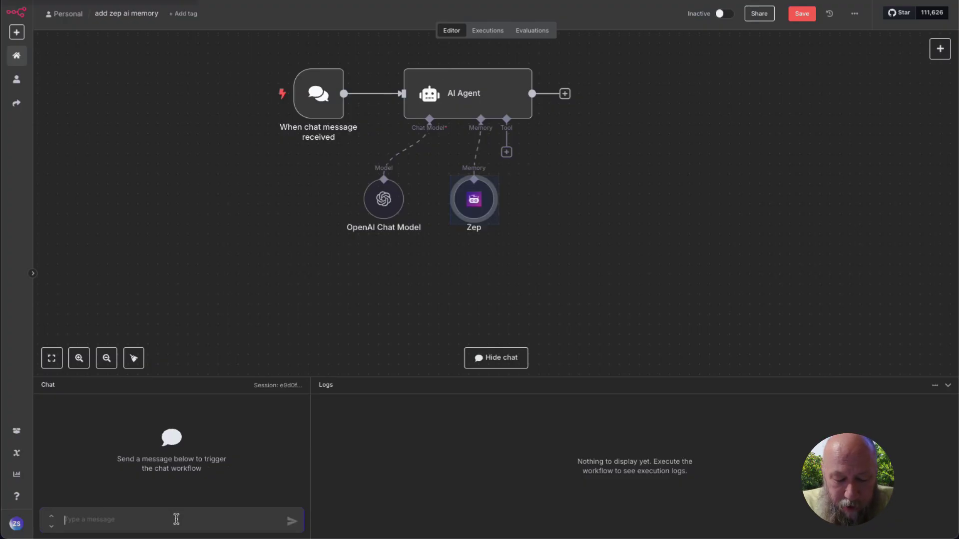
text(my )
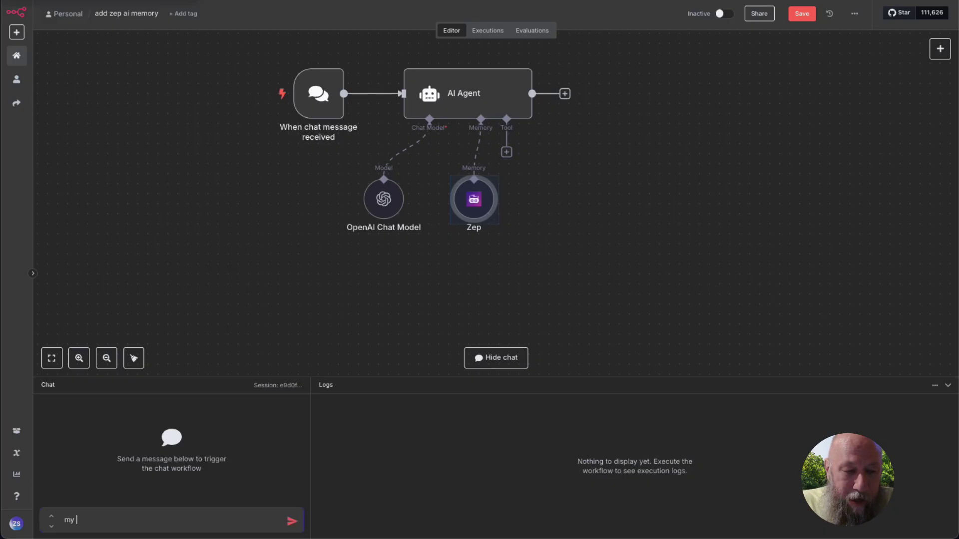
text(name is Zac and I like pas)
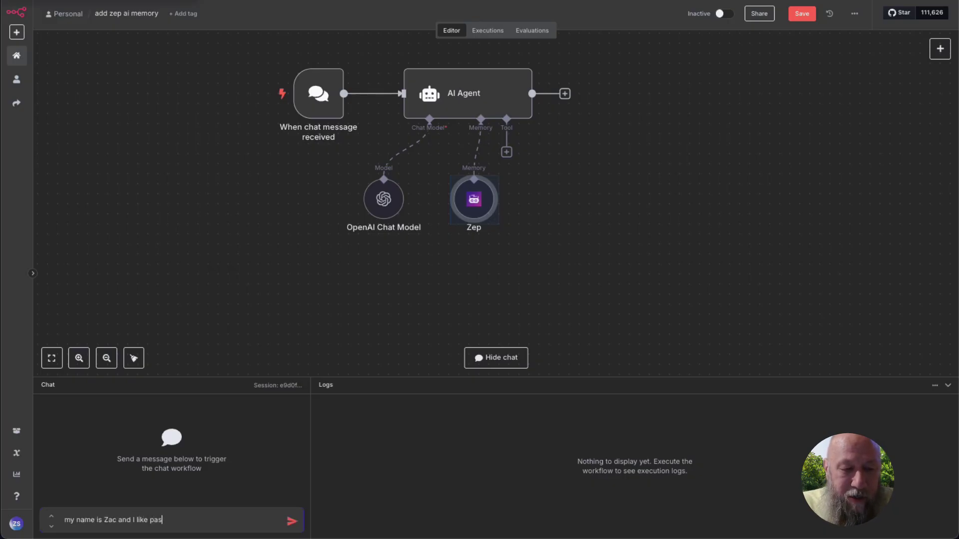
text(ta)
key(Return)
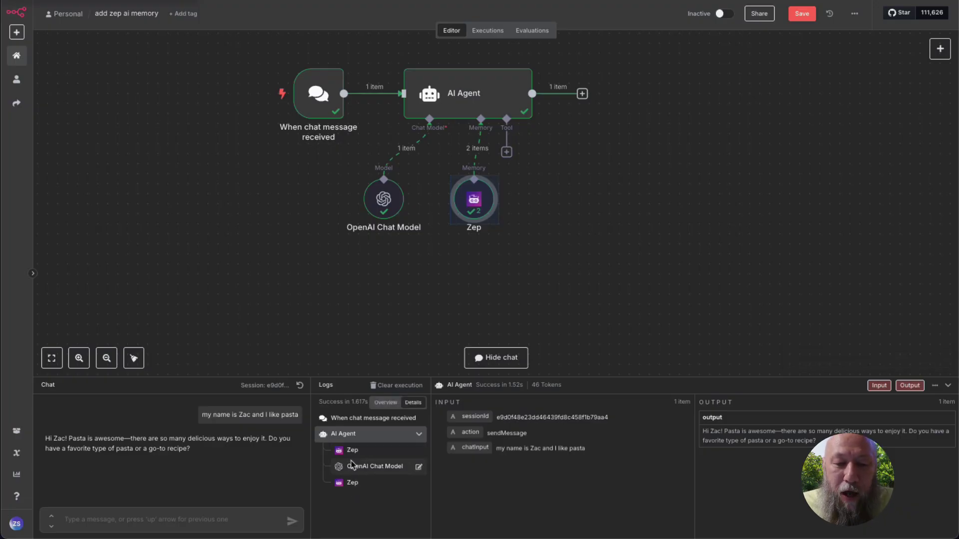
Send the chat message "write me a email about a dinner invite and mention my favorite food." and review the Zep memory log and the reply
click(173, 520)
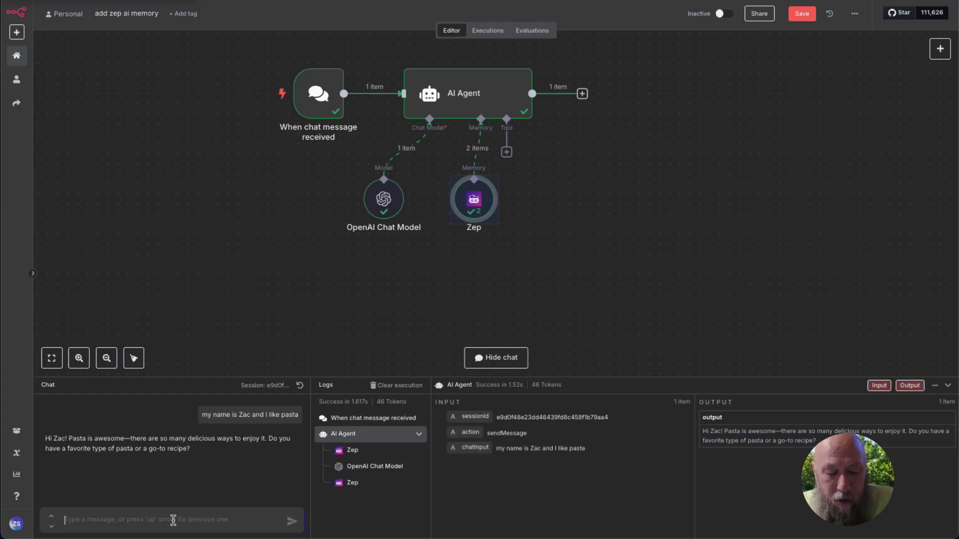
text(wriu)
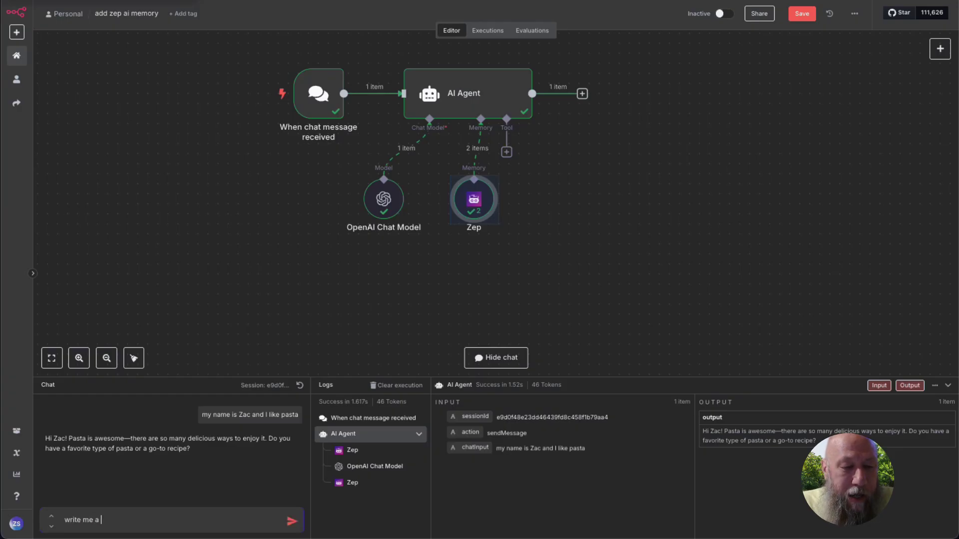
text(e me a email about)
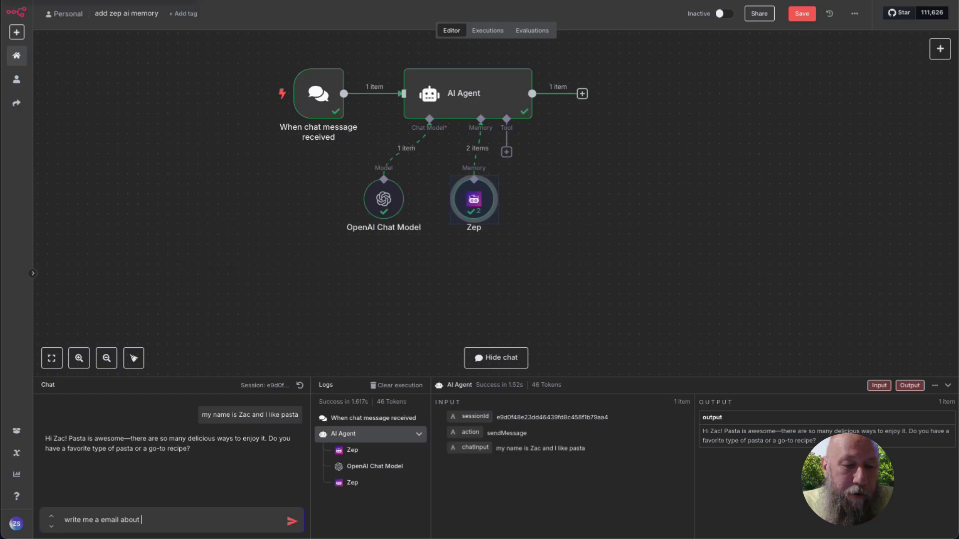
text( a dinner invite)
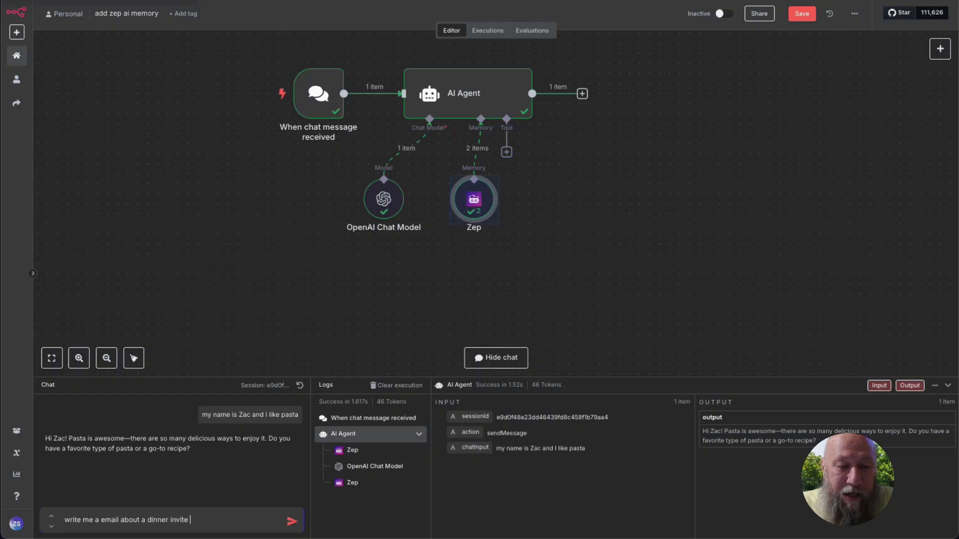
text( and mention my fa)
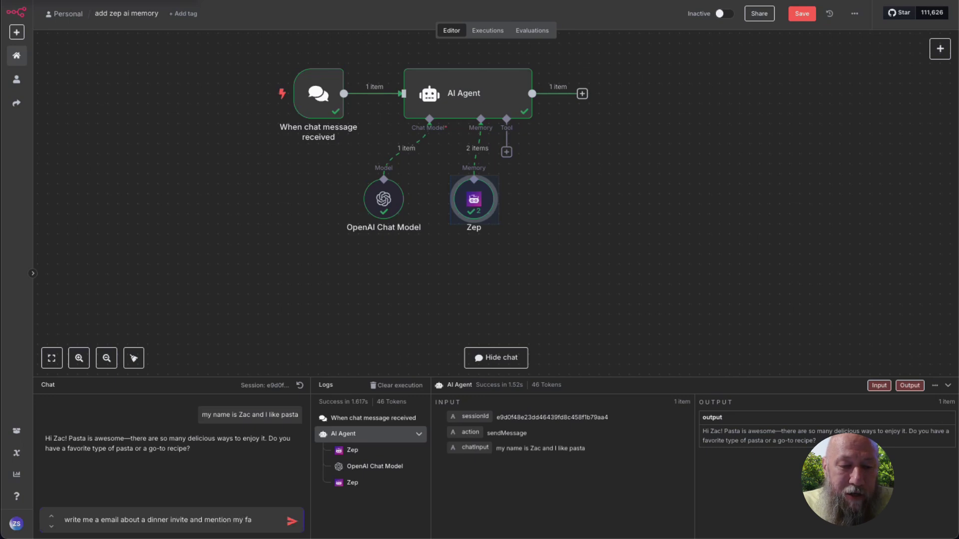
text(vorite food.)
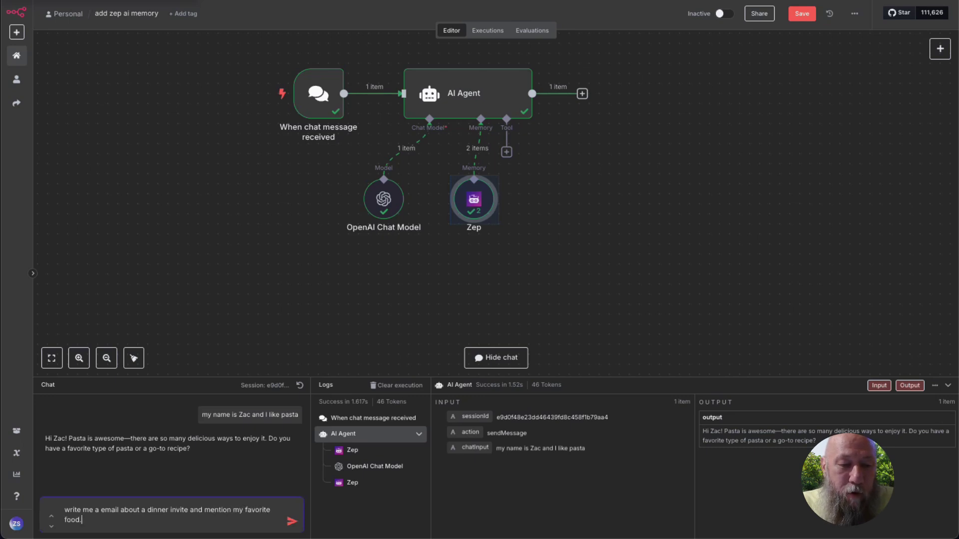
key(Return)
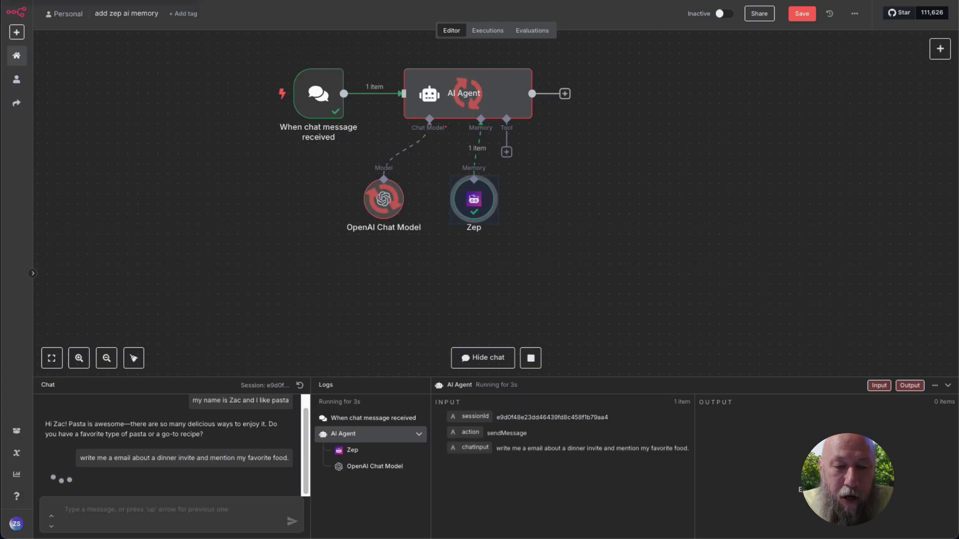
click(352, 450)
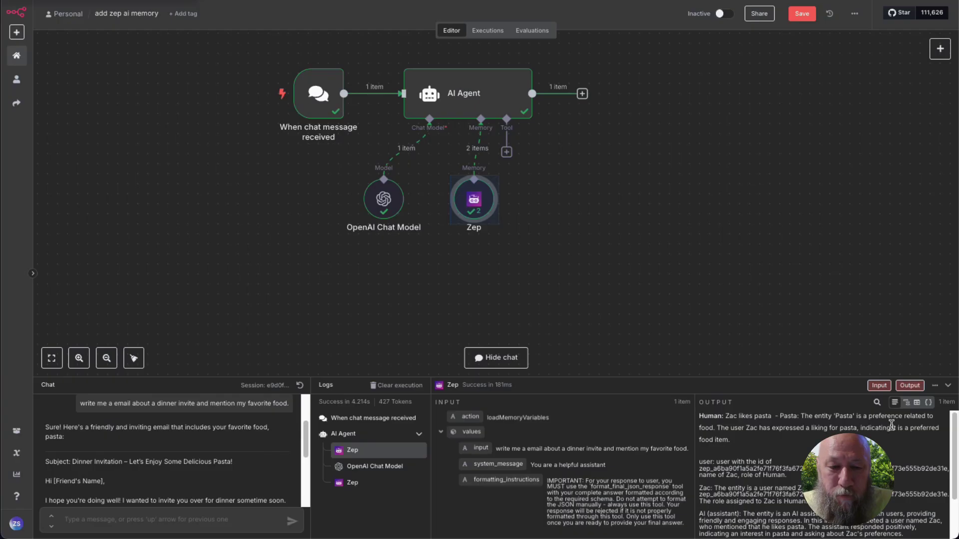
scroll(232, 474, down, 5)
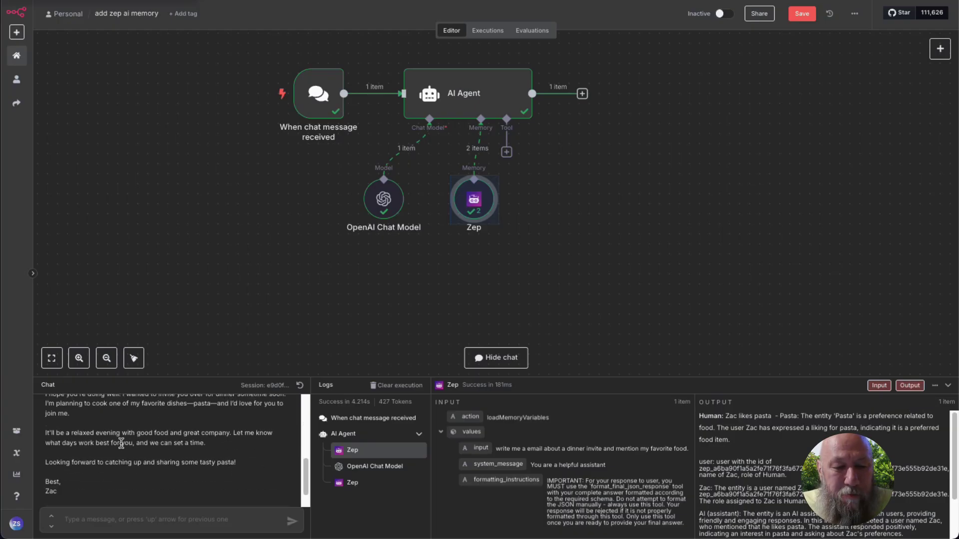
scroll(121, 442, up, 3)
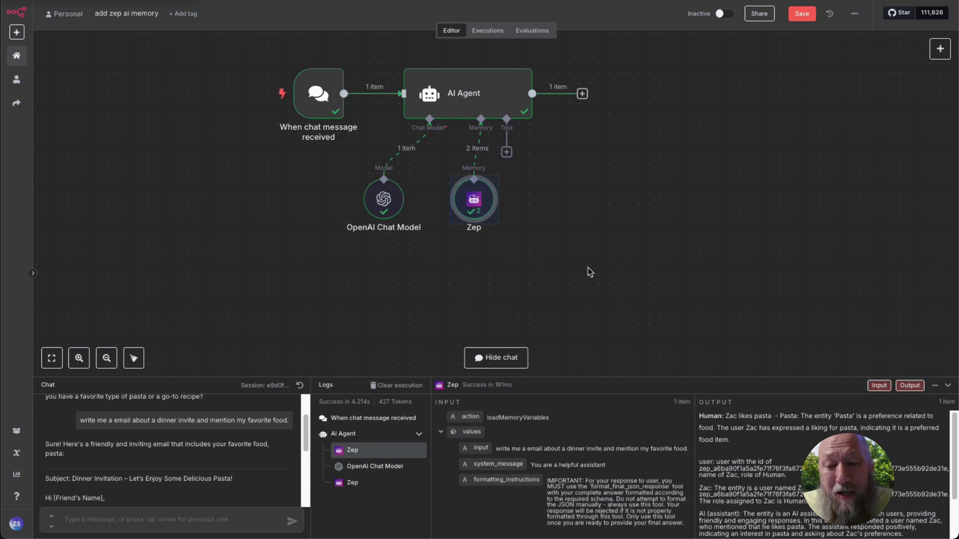
Send the chat message "give me a recipe for my favorite food"
click(186, 526)
text(give me a recipe for my)
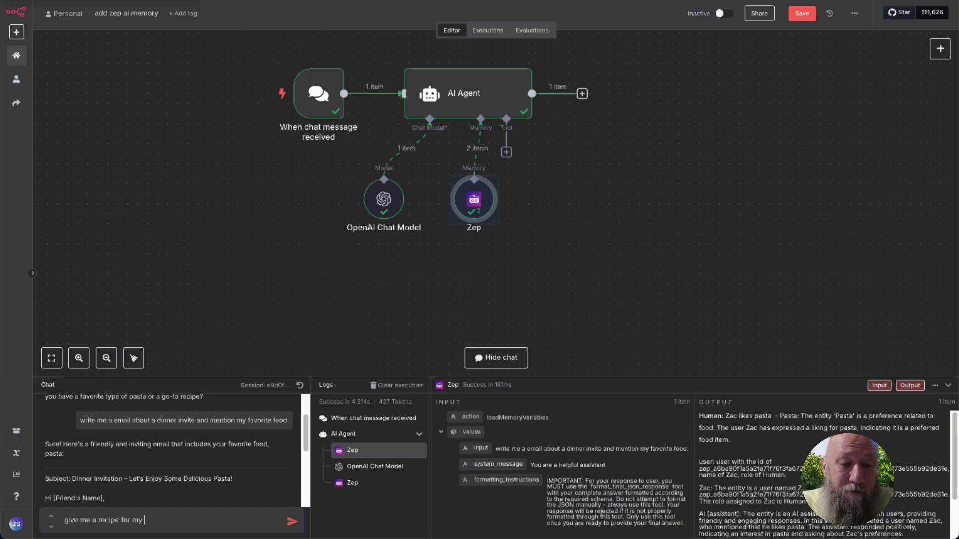
text( favorite food)
key(Return)
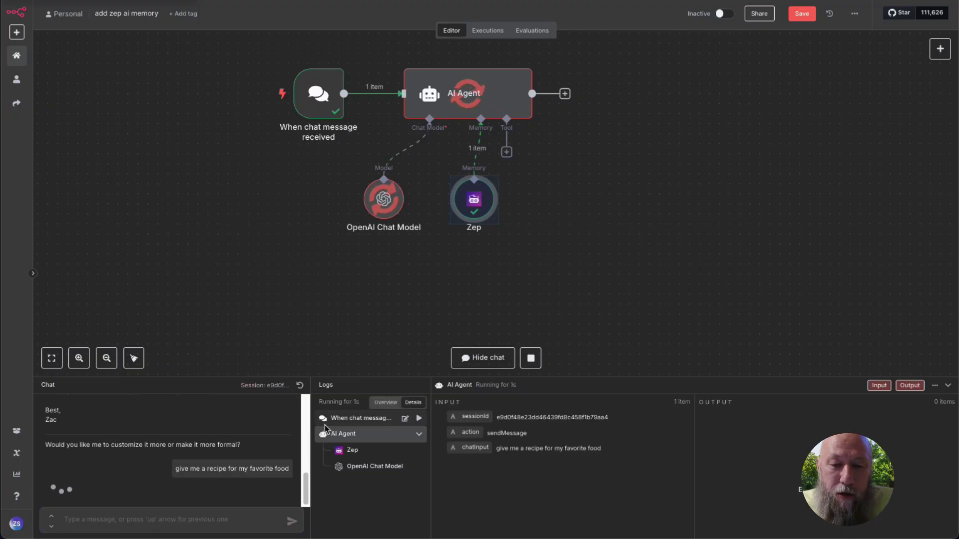
Examine the input and output of both Zep memory calls in the execution logs, and read the recipe reply in the chat
click(356, 452)
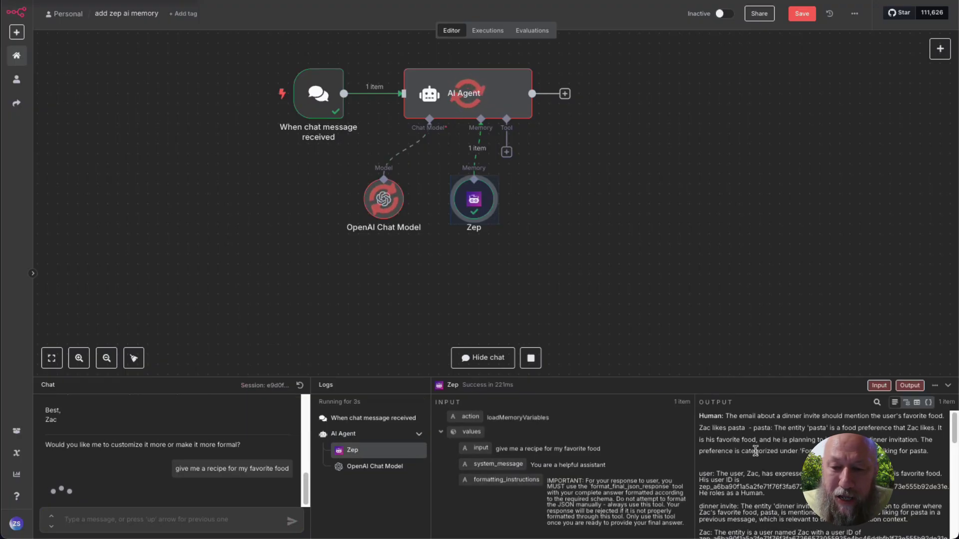
scroll(766, 465, down, 10)
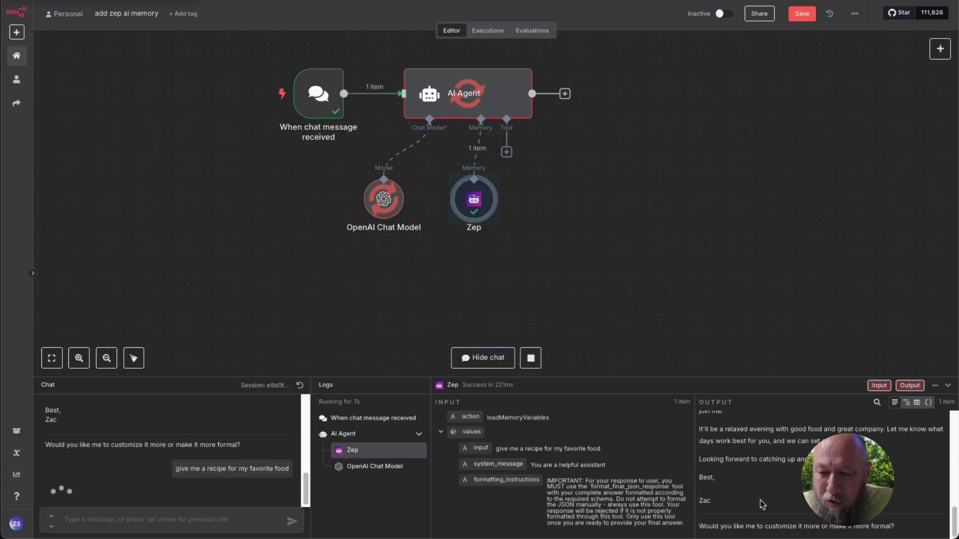
scroll(761, 504, up, 10)
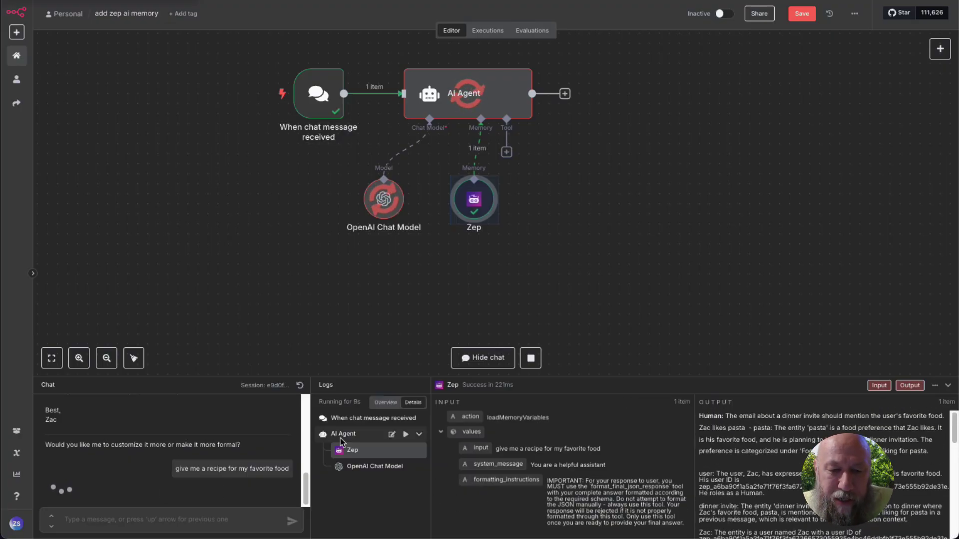
click(353, 482)
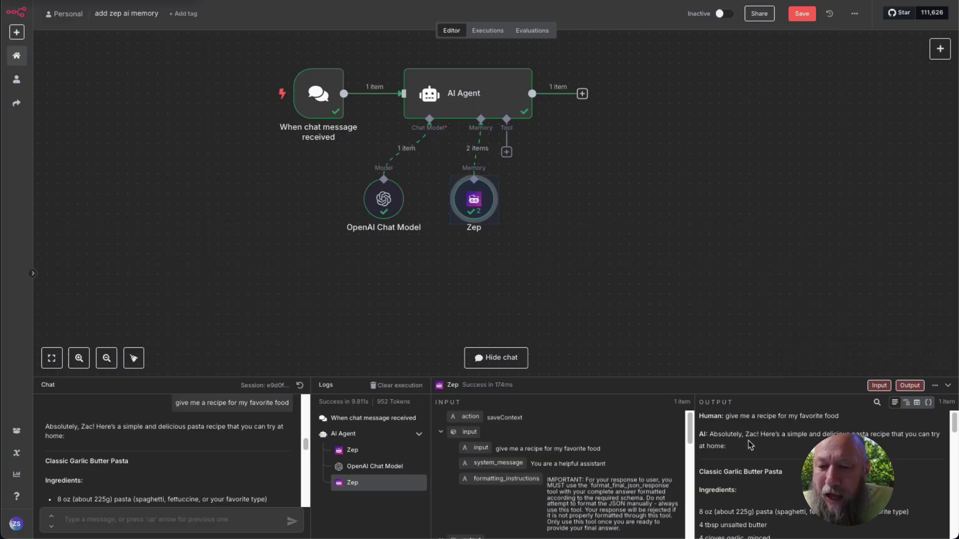
click(352, 450)
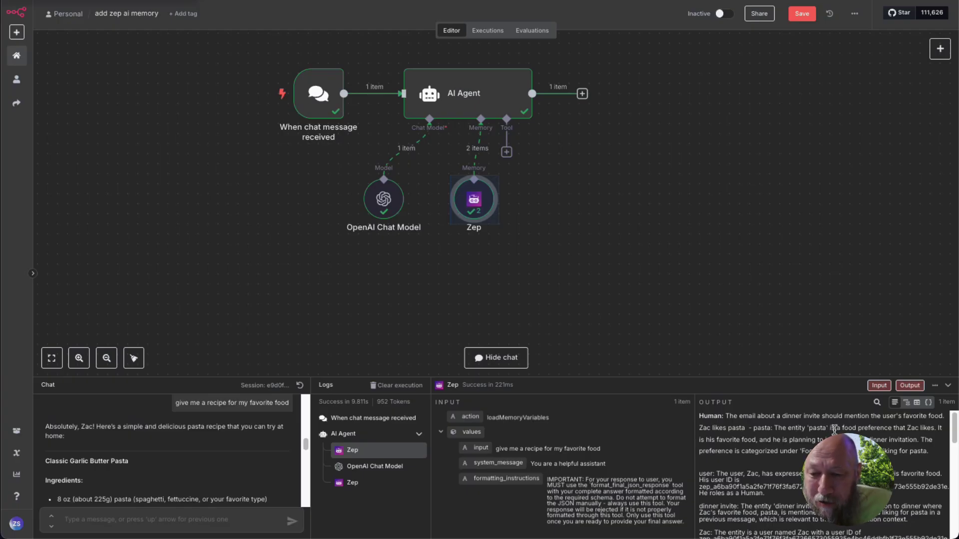
scroll(834, 428, down, 3)
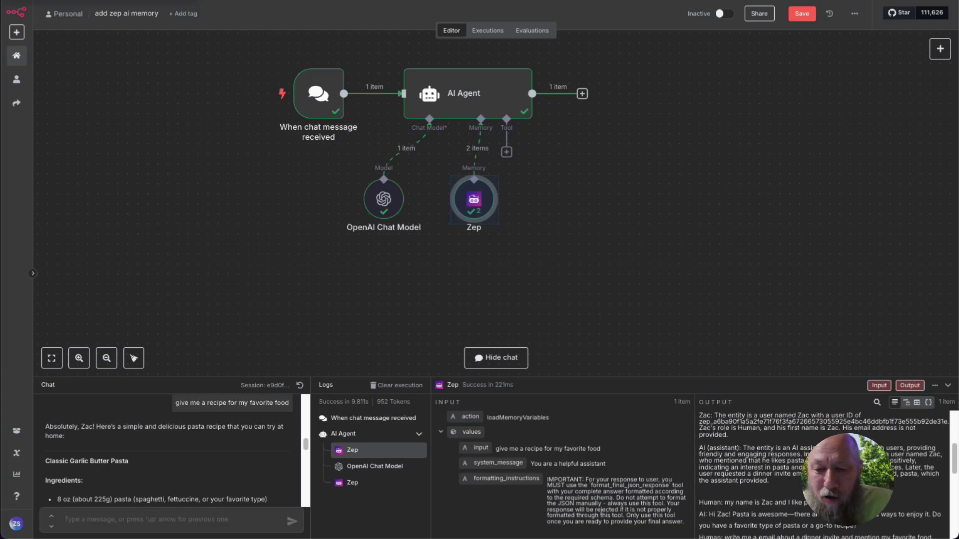
scroll(787, 496, down, 2)
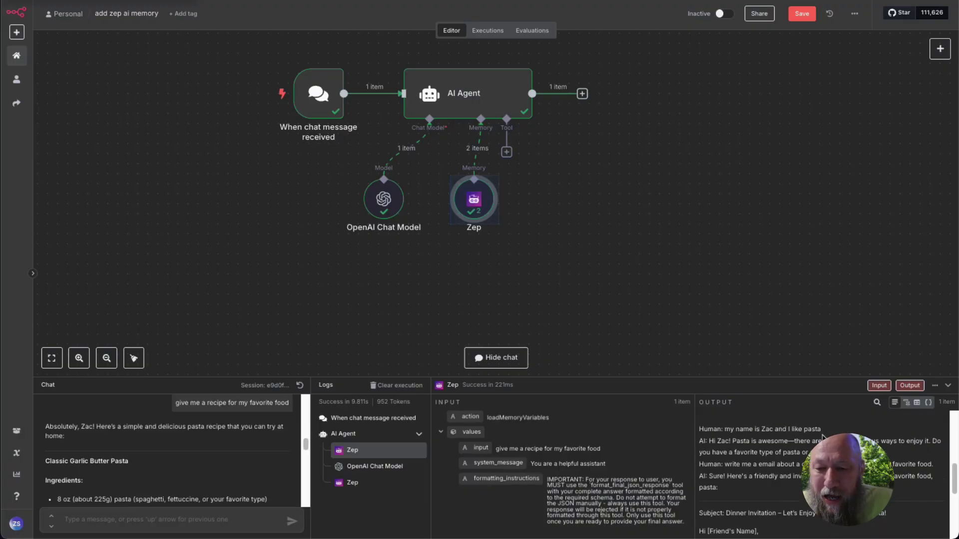
scroll(791, 516, down, 5)
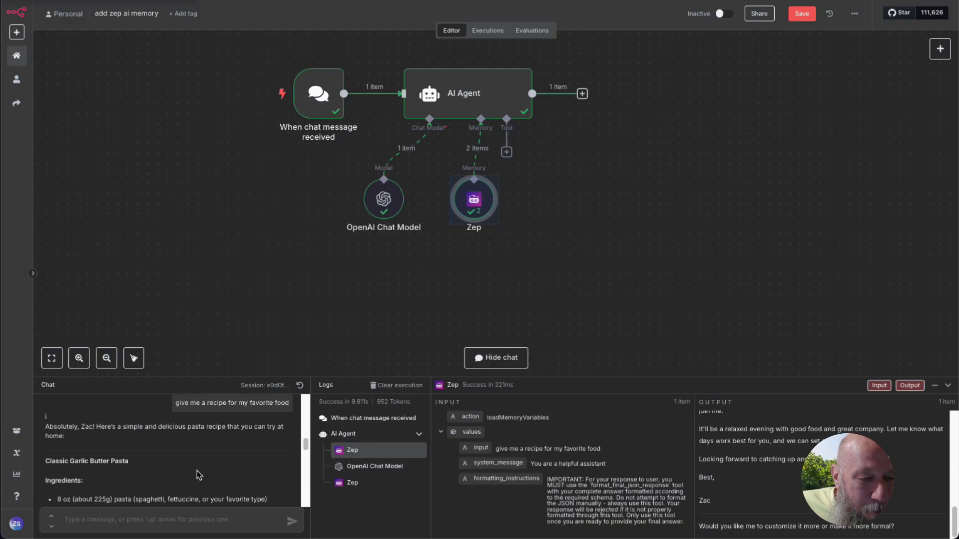
scroll(199, 475, down, 2)
scroll(198, 471, down, 5)
scroll(155, 463, down, 5)
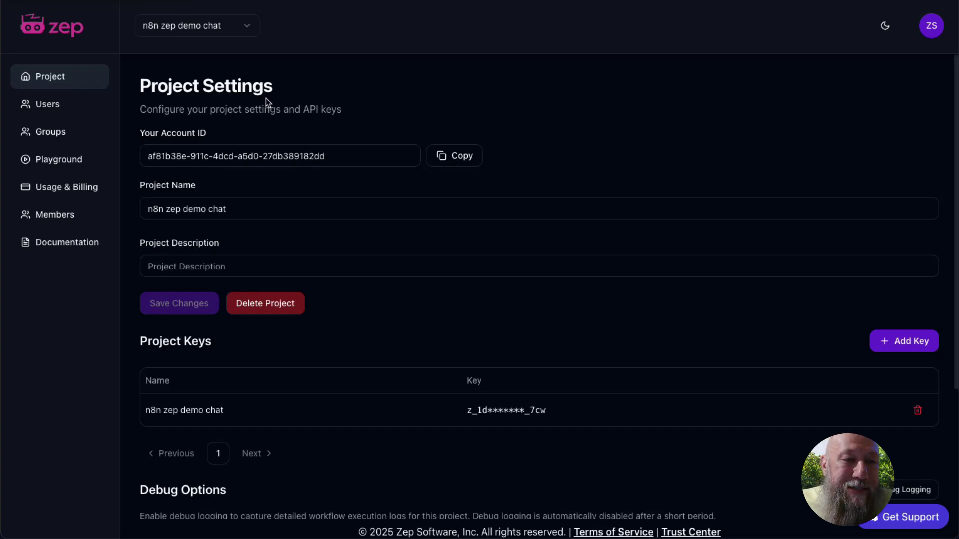
In the Zep dashboard, open the demo project's user, open that user's session and read through its stored messages
click(60, 110)
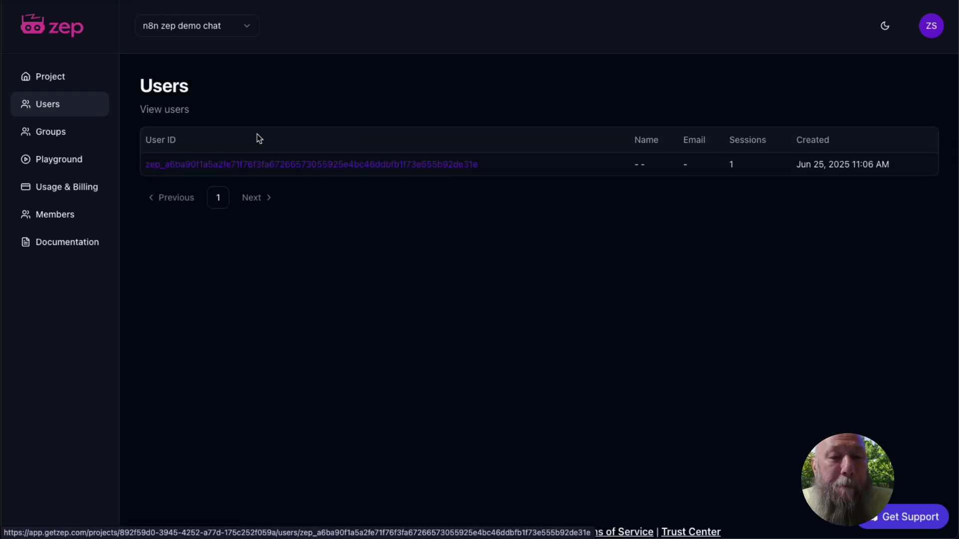
click(255, 165)
scroll(331, 137, down, 2)
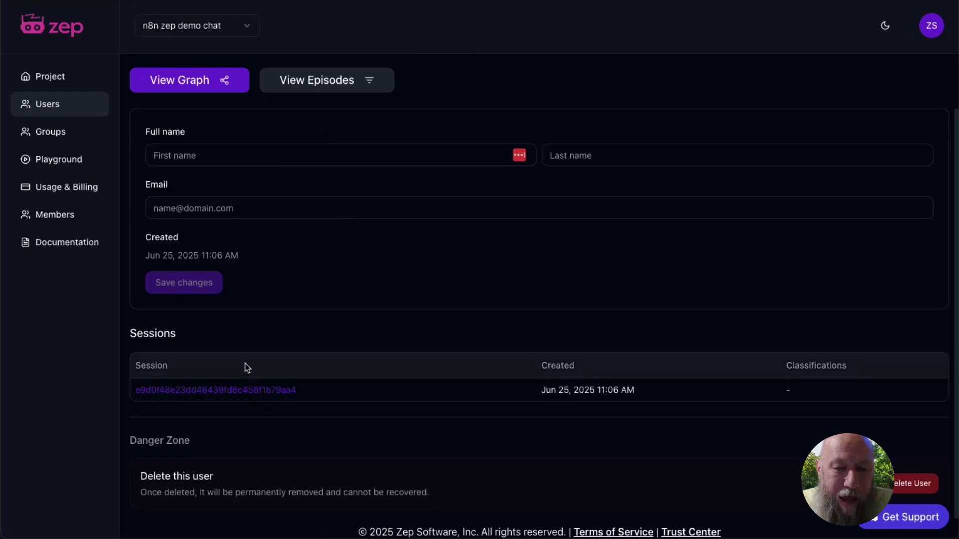
click(201, 398)
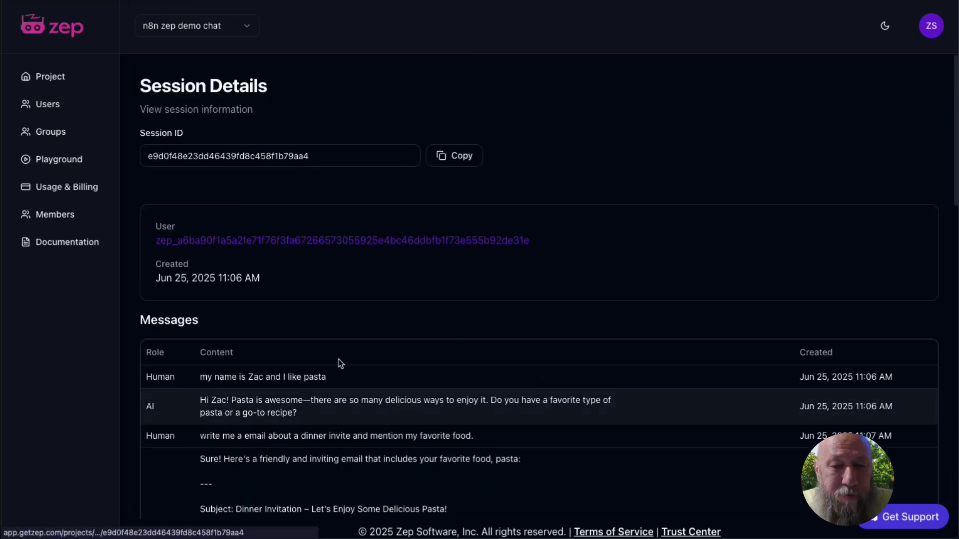
scroll(338, 364, down, 7)
scroll(505, 280, up, 4)
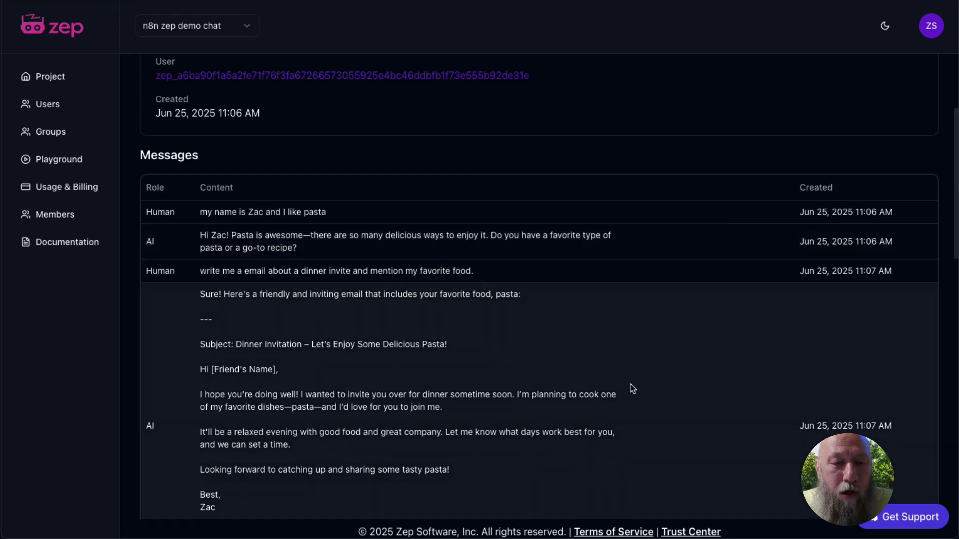
scroll(631, 385, down, 6)
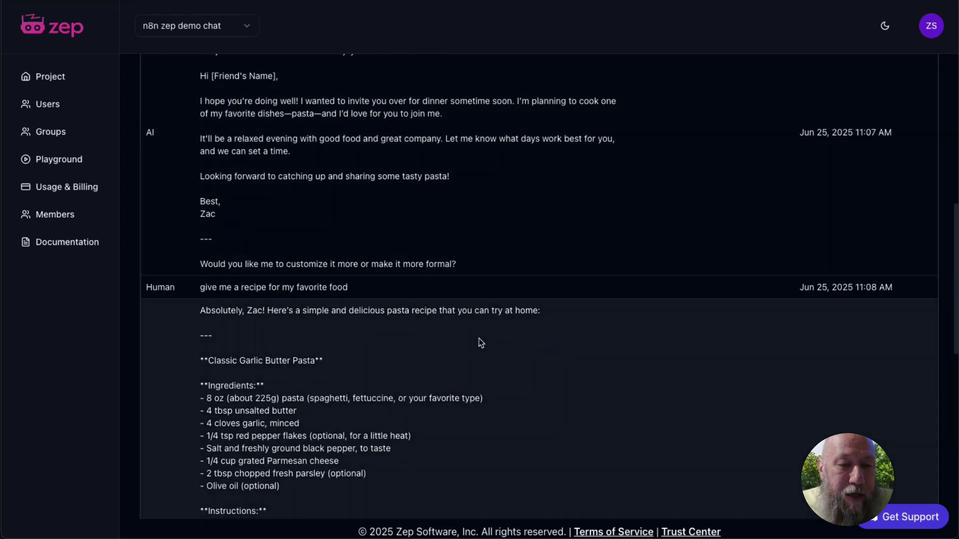
scroll(462, 306, down, 10)
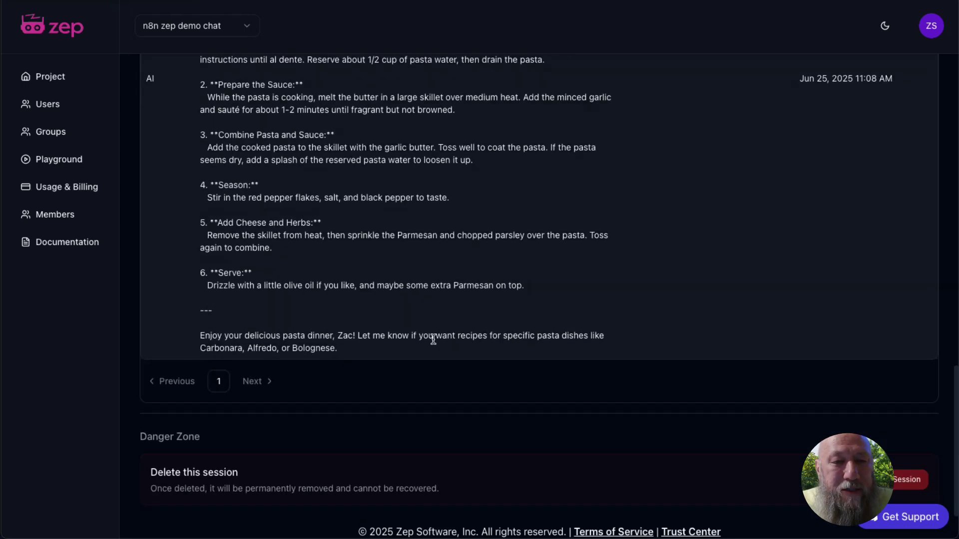
scroll(429, 330, up, 15)
scroll(423, 296, up, 5)
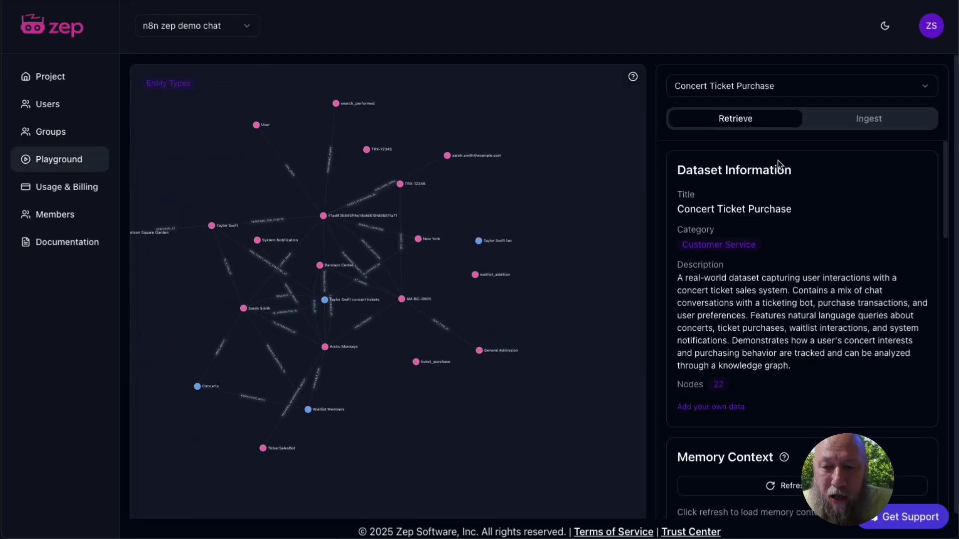
Refresh the memory context of the Playground's Concert Ticket Purchase dataset, and examine the dataset information, memory context and memory history
scroll(810, 253, down, 3)
scroll(814, 340, down, 5)
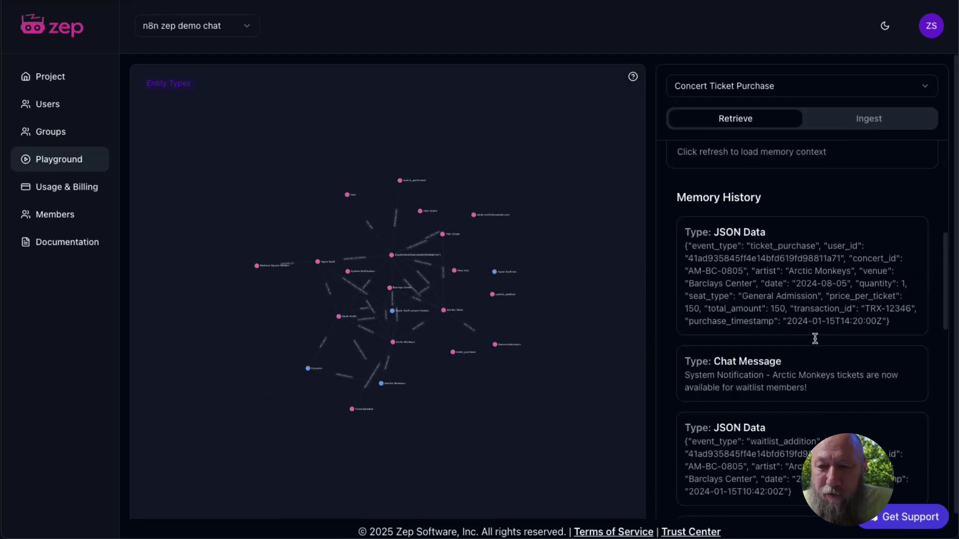
scroll(814, 336, up, 2)
click(802, 236)
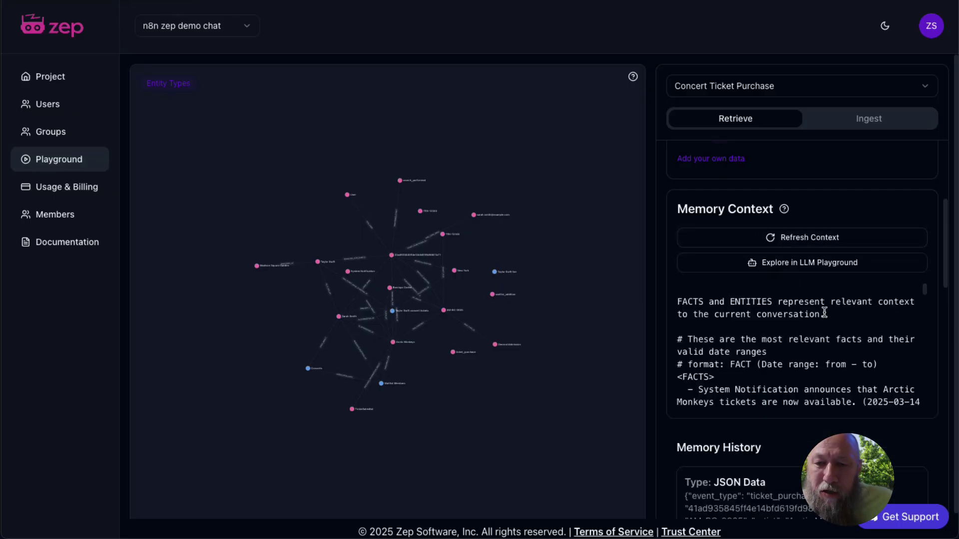
scroll(758, 300, up, 5)
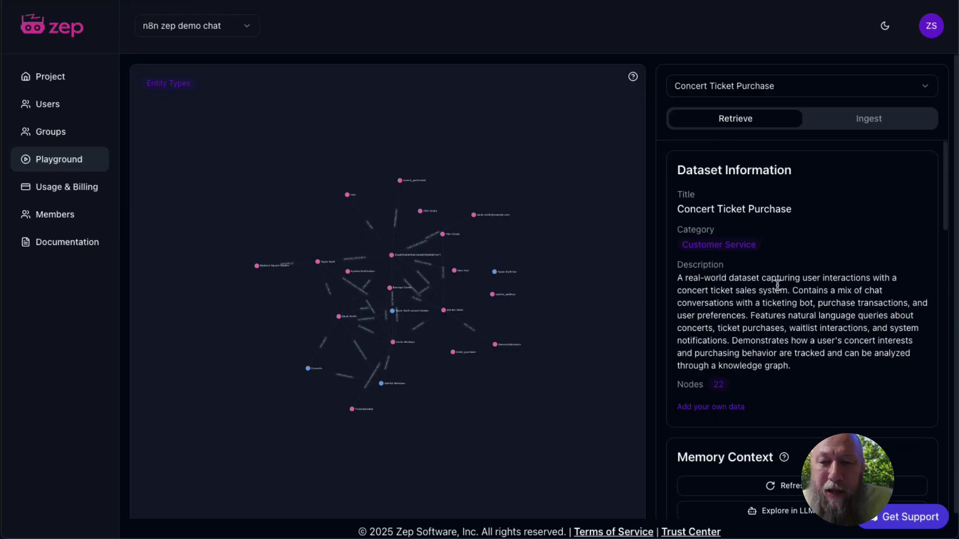
scroll(759, 315, down, 5)
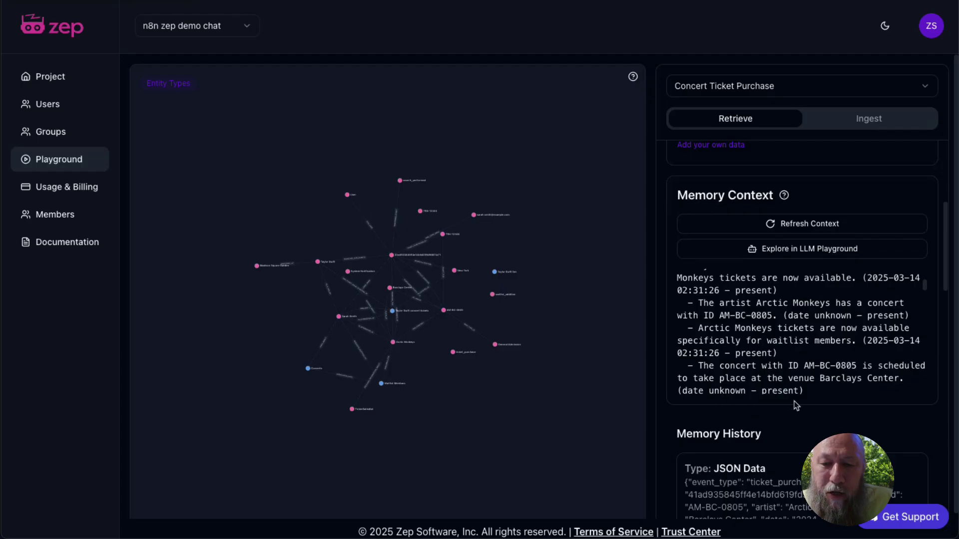
scroll(757, 350, down, 3)
scroll(751, 402, down, 1)
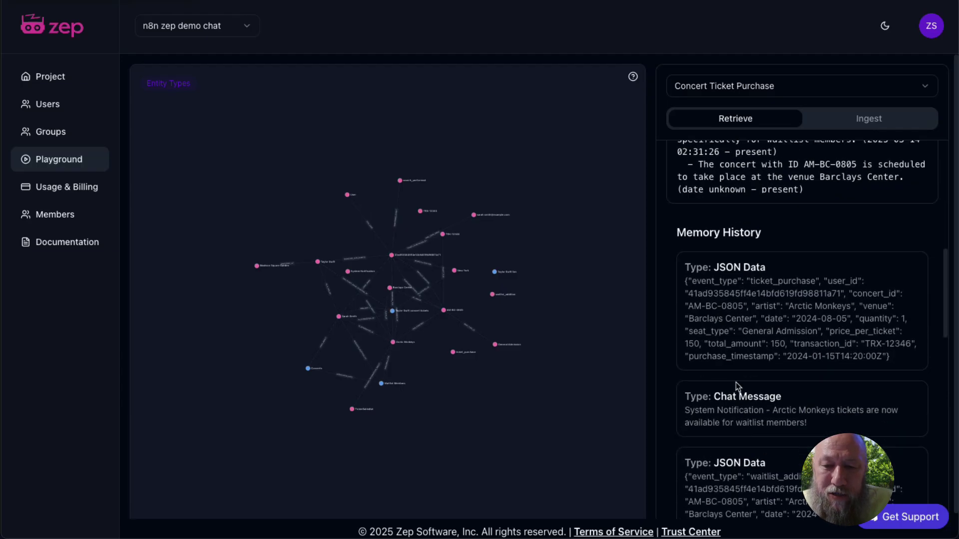